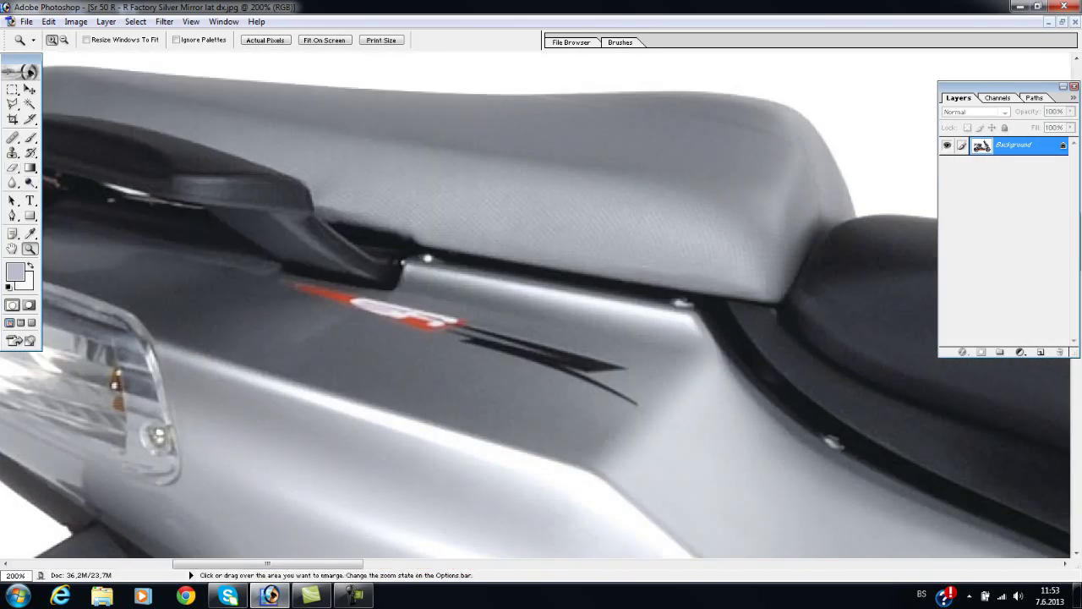
# Zoom out to view the scooter's rear, then open aprilia.jpg
pyautogui.press('s')
pyautogui.rightClick(602, 412)
pyautogui.click(632, 402)
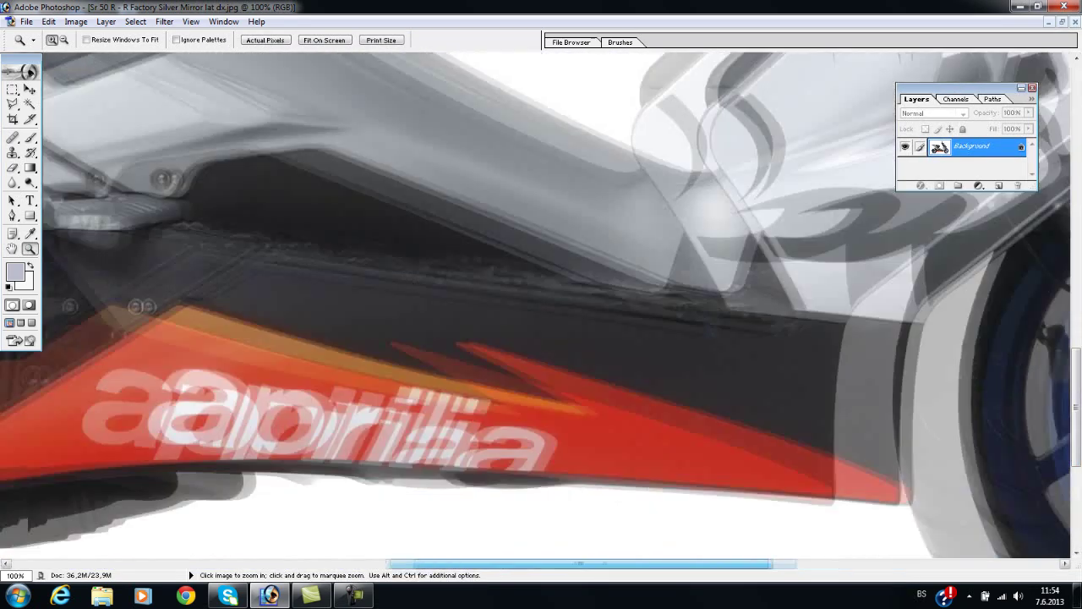
pyautogui.rightClick(406, 318)
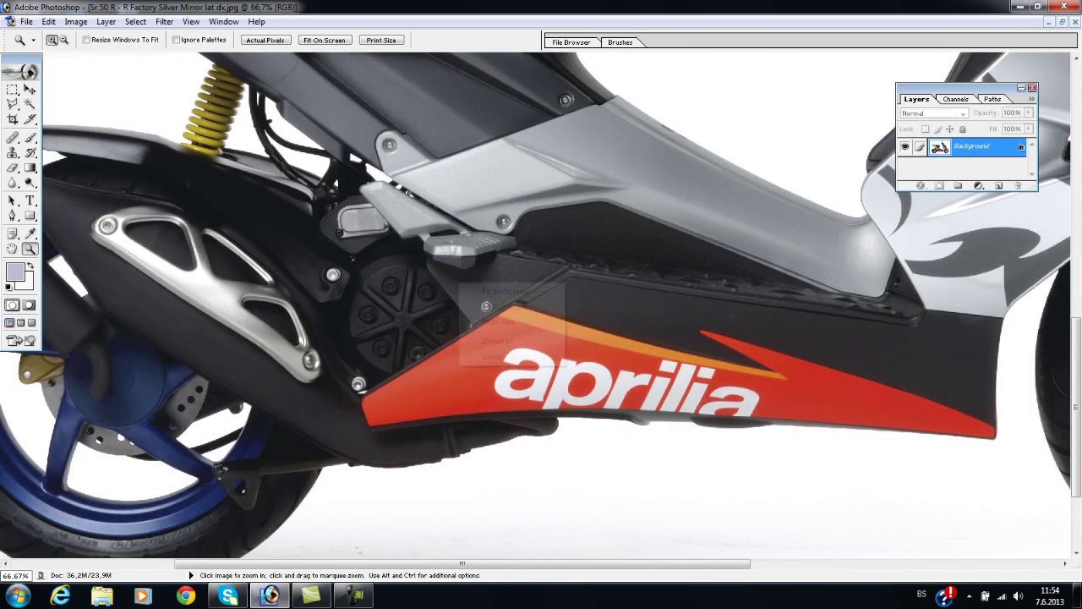
pyautogui.hotkey('ctrl', 'o')
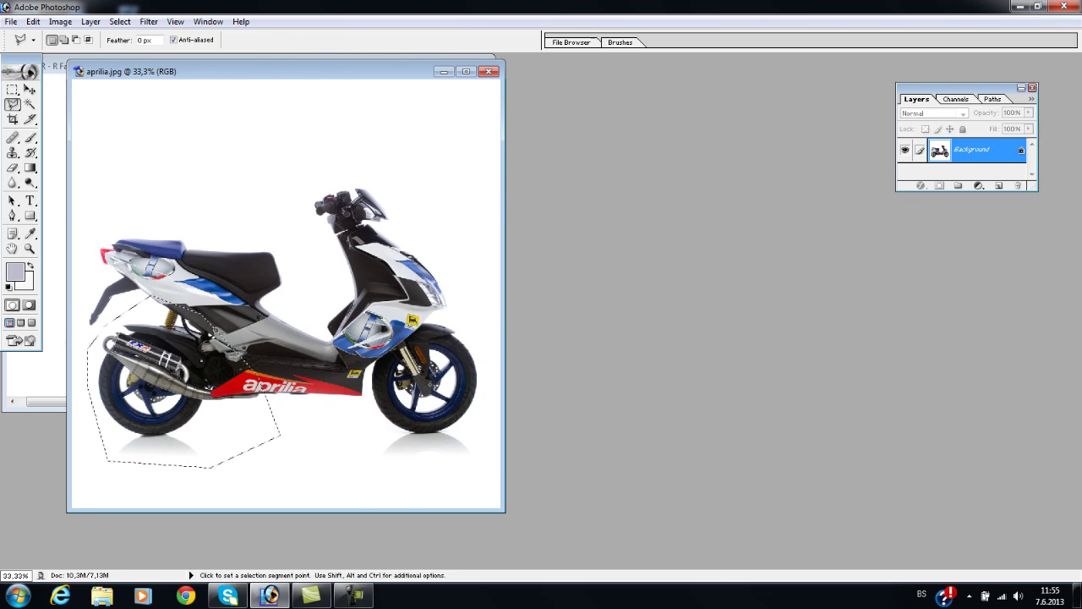
# Paste the ZX-R exhaust and enlarge it to scooter scale with Free Transform
pyautogui.click(488, 71)
pyautogui.click(543, 284)
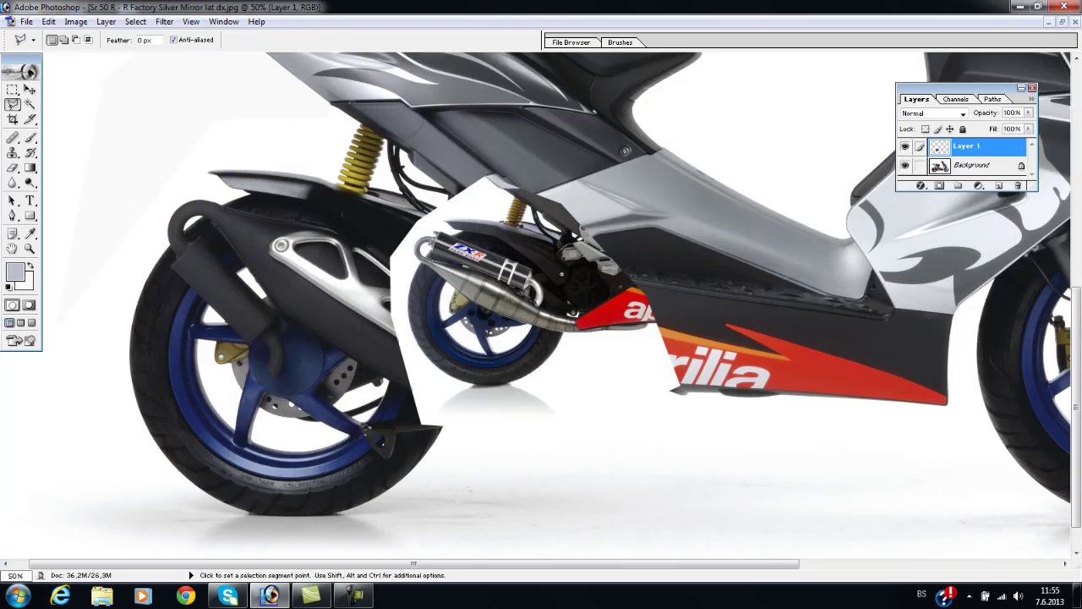
pyautogui.rightClick(460, 340)
pyautogui.click(507, 440)
pyautogui.moveTo(391, 176)
pyautogui.mouseDown()
pyautogui.moveTo(107, 205)
pyautogui.moveTo(99, 112)
pyautogui.mouseUp()
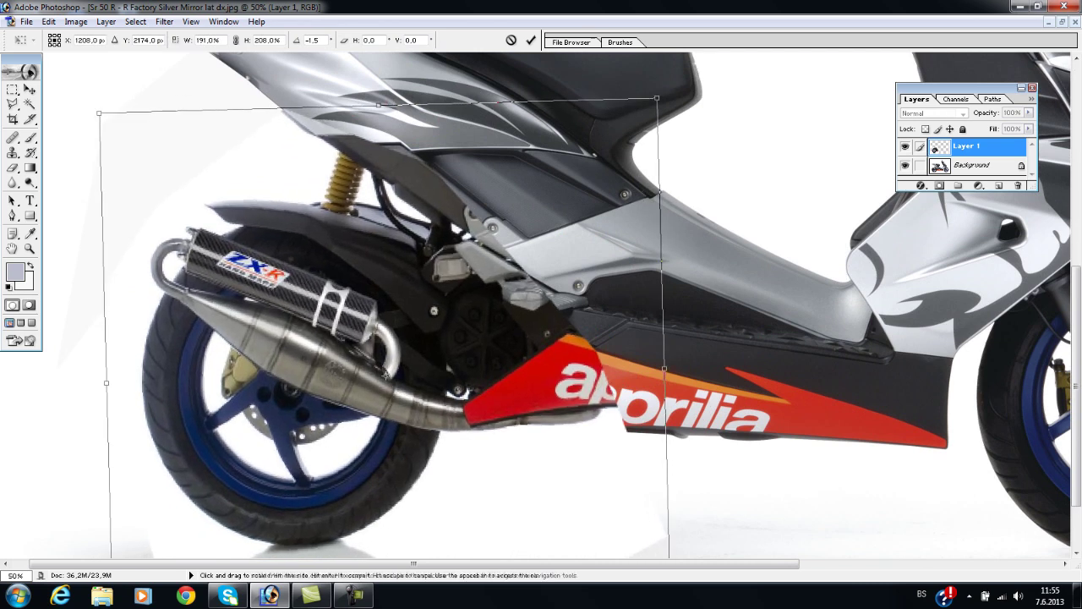
pyautogui.click(12, 88)
pyautogui.press('Return')
# Set the exhaust layer to 70% opacity, then widen, nudge and rotate it into place
pyautogui.moveTo(1028, 112); pyautogui.dragTo(1009, 125)
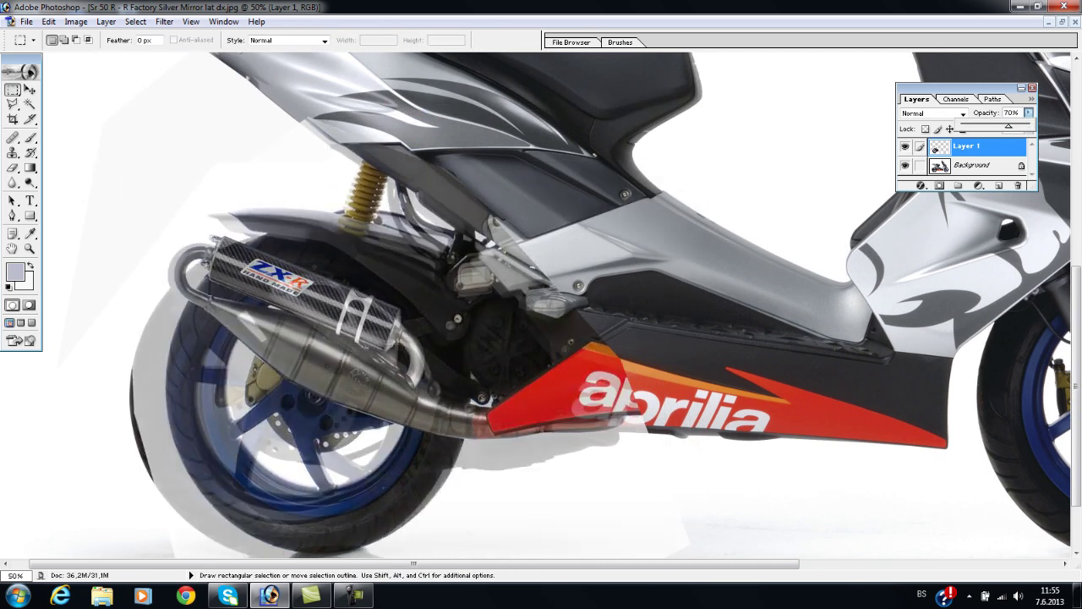
pyautogui.hotkey('ctrl', 't')
pyautogui.moveTo(84, 343); pyautogui.dragTo(89, 343)
pyautogui.moveTo(394, 253); pyautogui.dragTo(393, 262)
pyautogui.moveTo(695, 347); pyautogui.dragTo(700, 365)
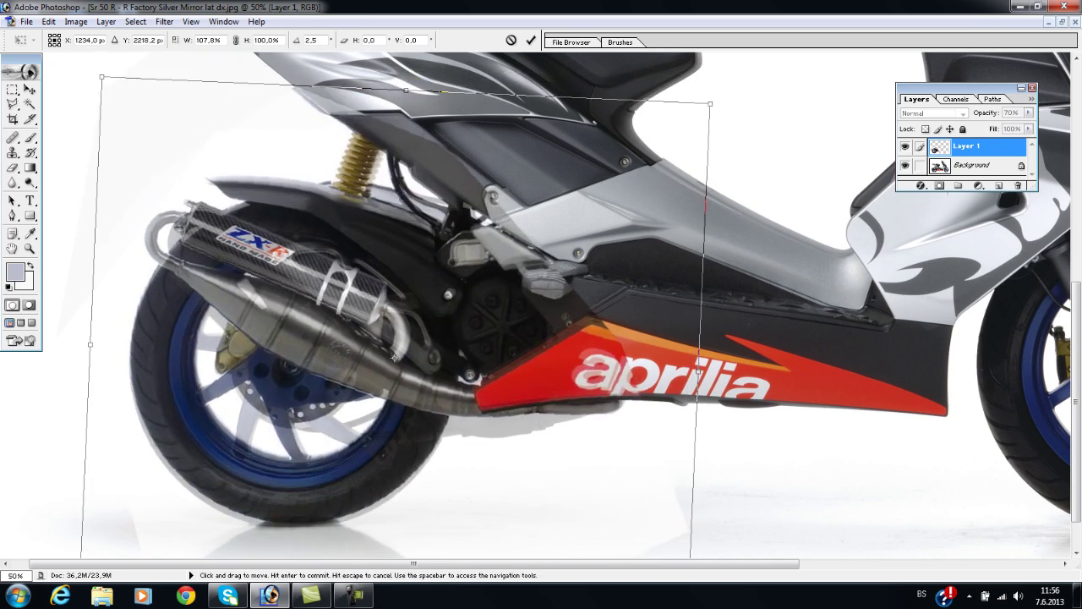
pyautogui.scroll(-2, 700, 322)
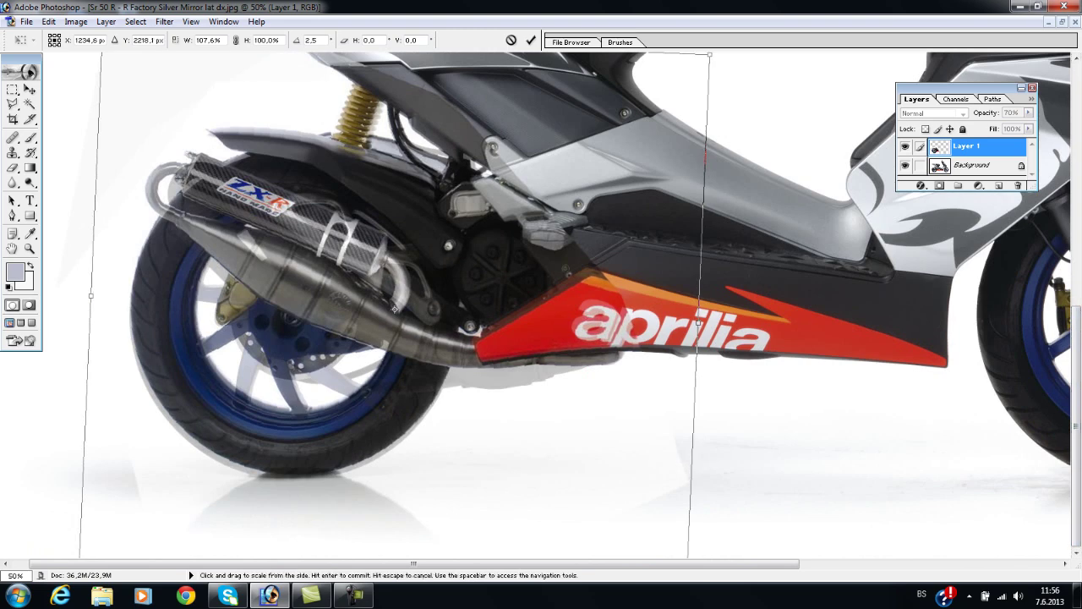
pyautogui.scroll(2, 698, 323)
pyautogui.moveTo(407, 81); pyautogui.dragTo(405, 82)
pyautogui.press('v')
pyautogui.press('Return')
# Zoom the view out to 50% to check the exhaust placement
pyautogui.scroll(2, 396, 354)
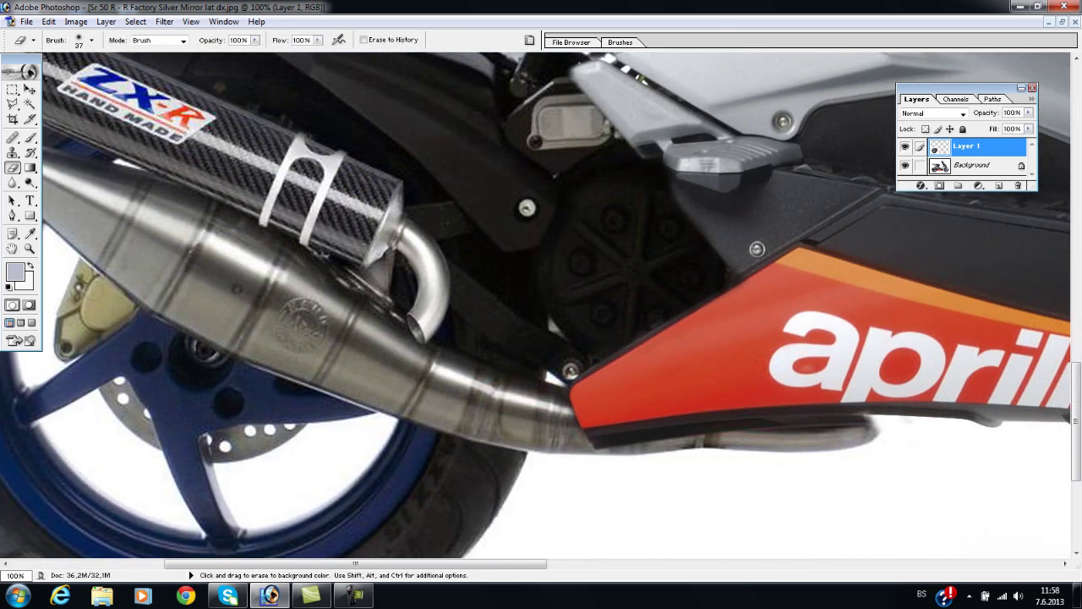
pyautogui.press('z')
pyautogui.rightClick(387, 292)
pyautogui.click(414, 372)
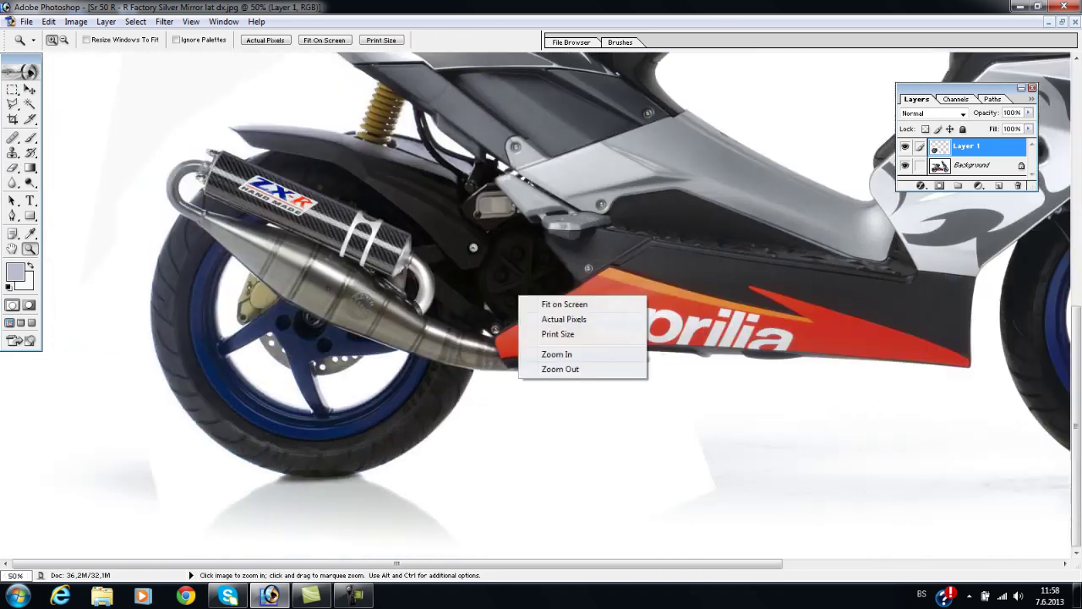
pyautogui.scroll(-2, 541, 304)
pyautogui.scroll(2, 592, 211)
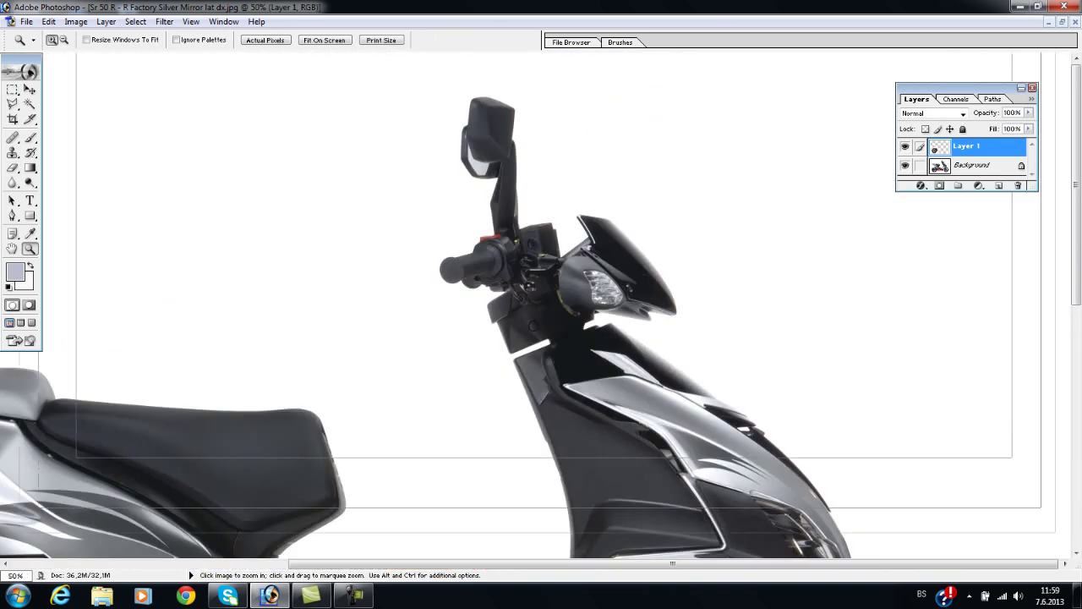
# Zoom in and delete the original handlebar and mirror from the Background layer
pyautogui.hotkey('ctrl', '+')
pyautogui.press('l')
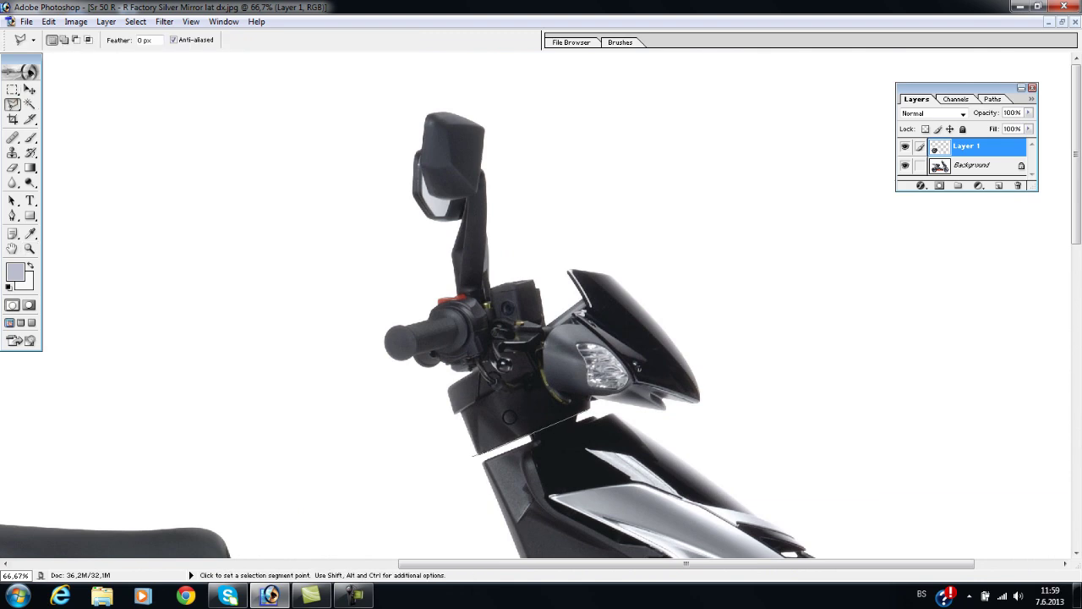
pyautogui.click(972, 165)
pyautogui.press('Delete')
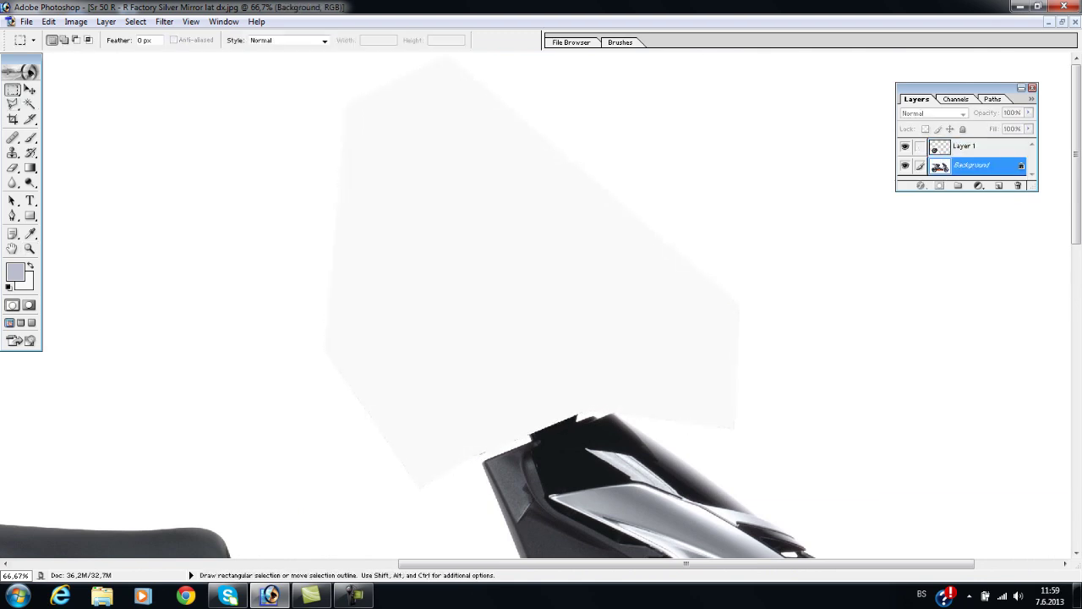
pyautogui.press('z')
# Open the handlebar photo dscn2655sd9.jpg
pyautogui.hotkey('ctrl', 'o')
pyautogui.click(533, 190)
pyautogui.press('Return')
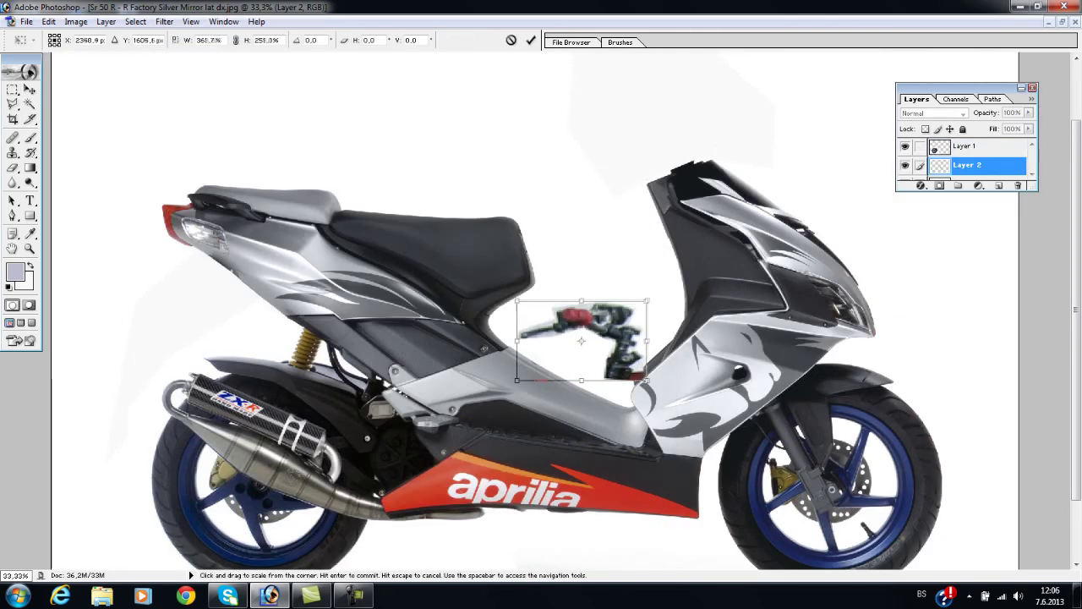
# Scale, move, distort and rotate the pasted handlebar onto the steering column
pyautogui.moveTo(554, 346); pyautogui.dragTo(700, 291)
pyautogui.moveTo(617, 308); pyautogui.dragTo(717, 129)
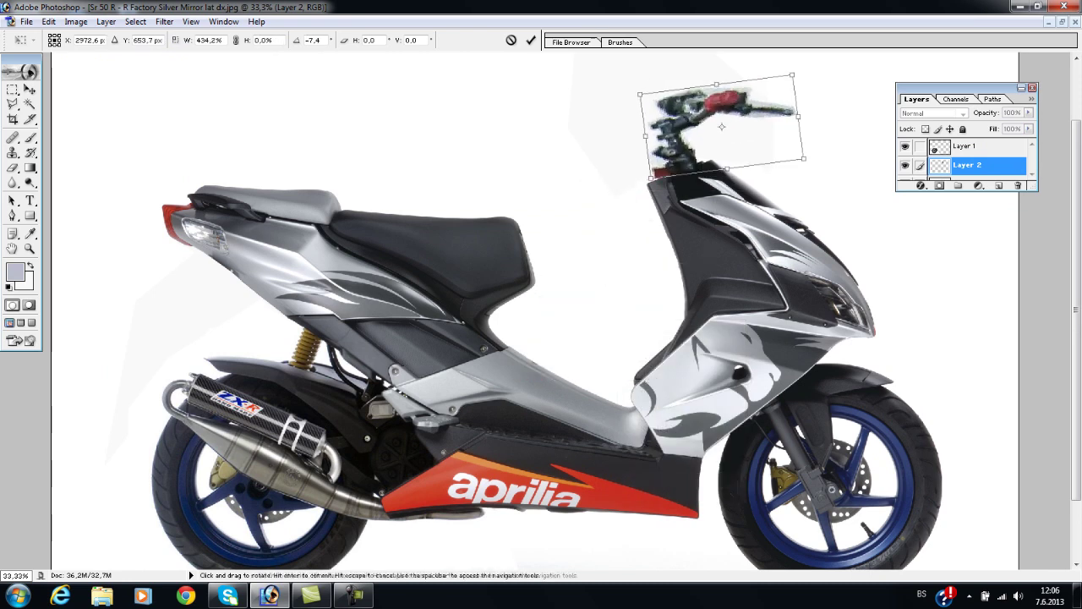
pyautogui.rightClick(692, 143)
pyautogui.click(719, 220)
pyautogui.moveTo(798, 173); pyautogui.dragTo(784, 168)
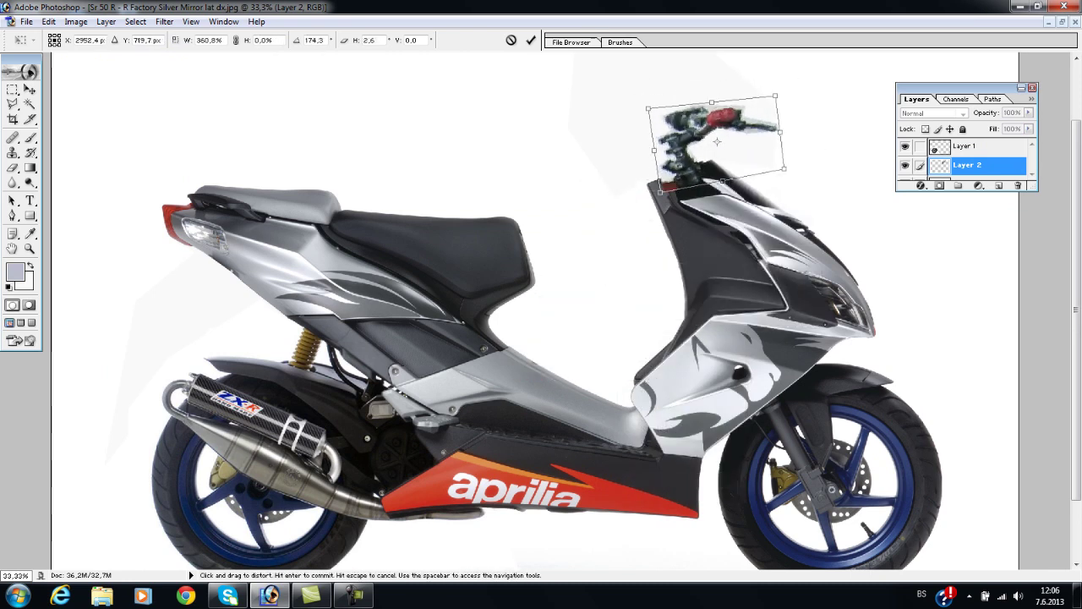
pyautogui.moveTo(800, 85); pyautogui.dragTo(812, 103)
pyautogui.rightClick(771, 127)
pyautogui.click(795, 167)
pyautogui.moveTo(813, 195); pyautogui.dragTo(803, 152)
pyautogui.moveTo(727, 152); pyautogui.dragTo(723, 150)
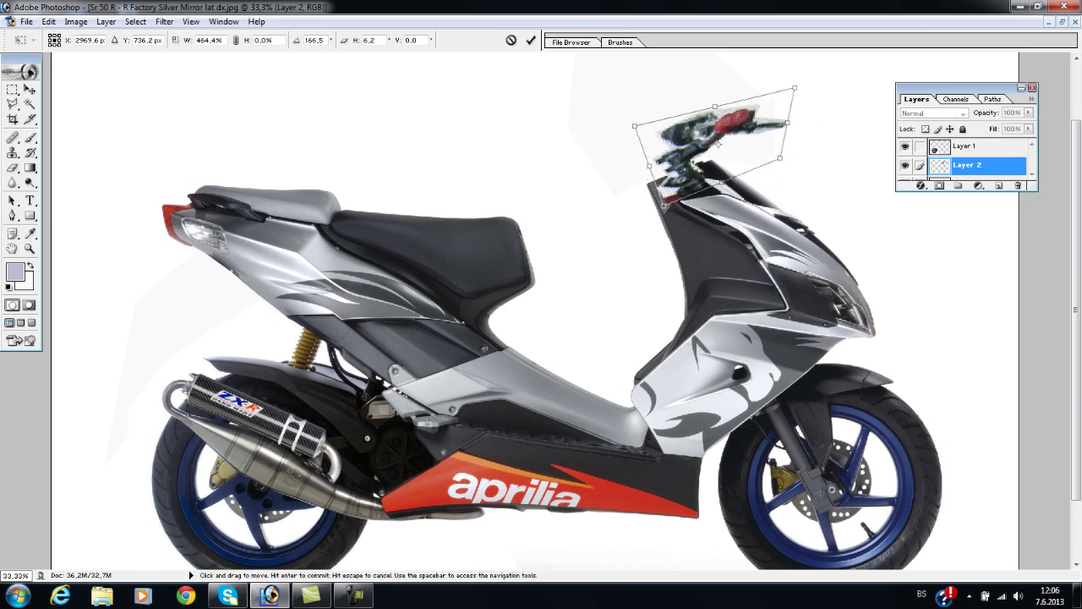
pyautogui.press('Return')
# Zoom in on the handlebar and set a 10 px Eraser on the Background layer
pyautogui.press('z')
pyautogui.click(692, 154)
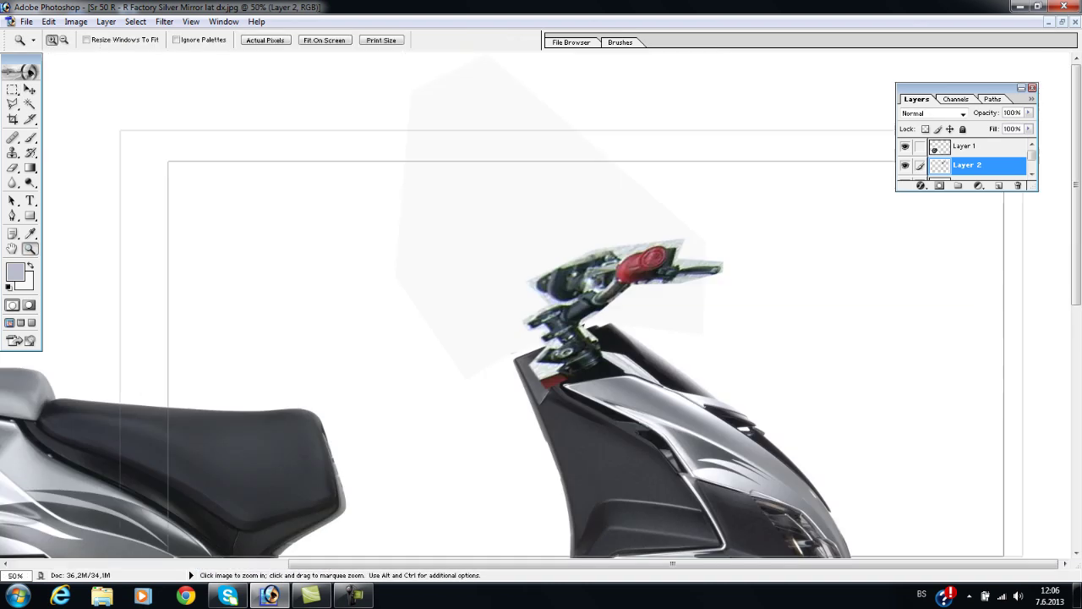
pyautogui.click(692, 153)
pyautogui.press('e')
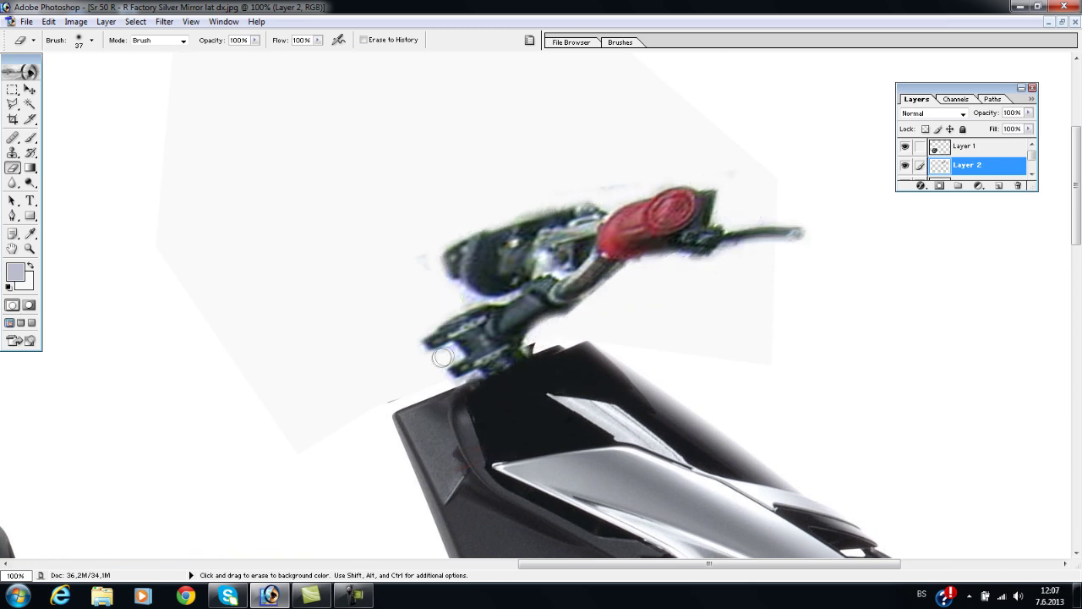
pyautogui.scroll(2, 532, 344)
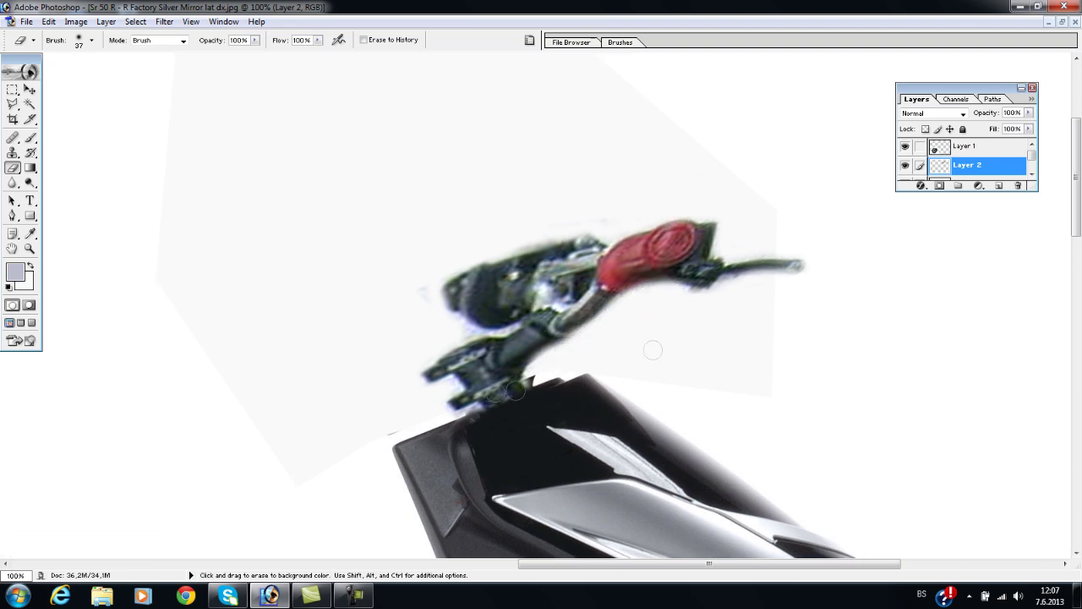
pyautogui.click(972, 179)
pyautogui.rightClick(380, 406)
pyautogui.write('10')
pyautogui.press('Return')
# Switch between Layer 2 and Background, then fit the whole image on screen
pyautogui.hotkey('alt', ']')
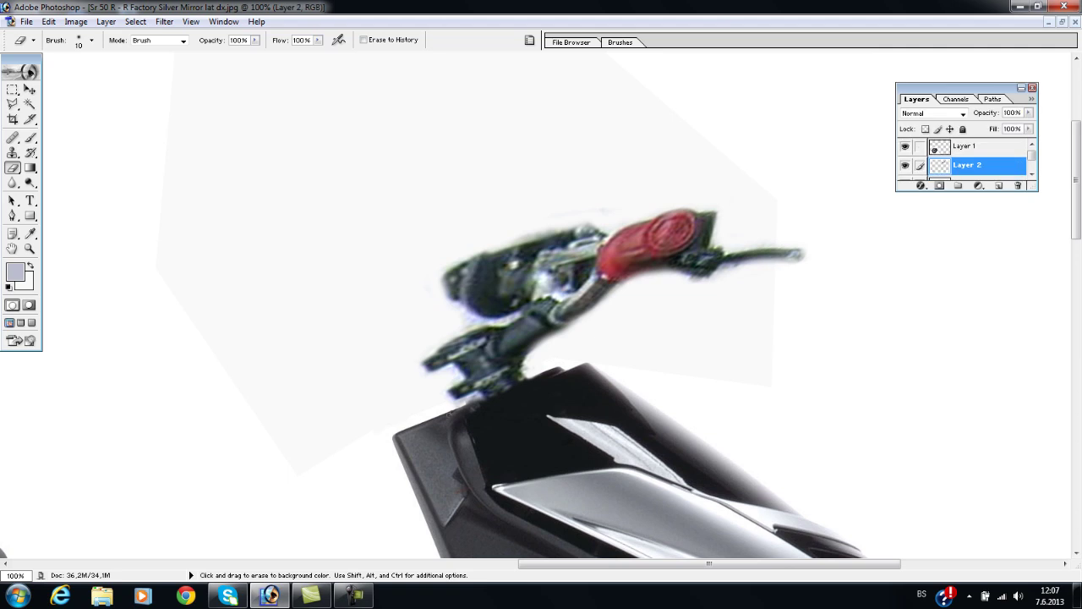
pyautogui.hotkey('alt', '[')
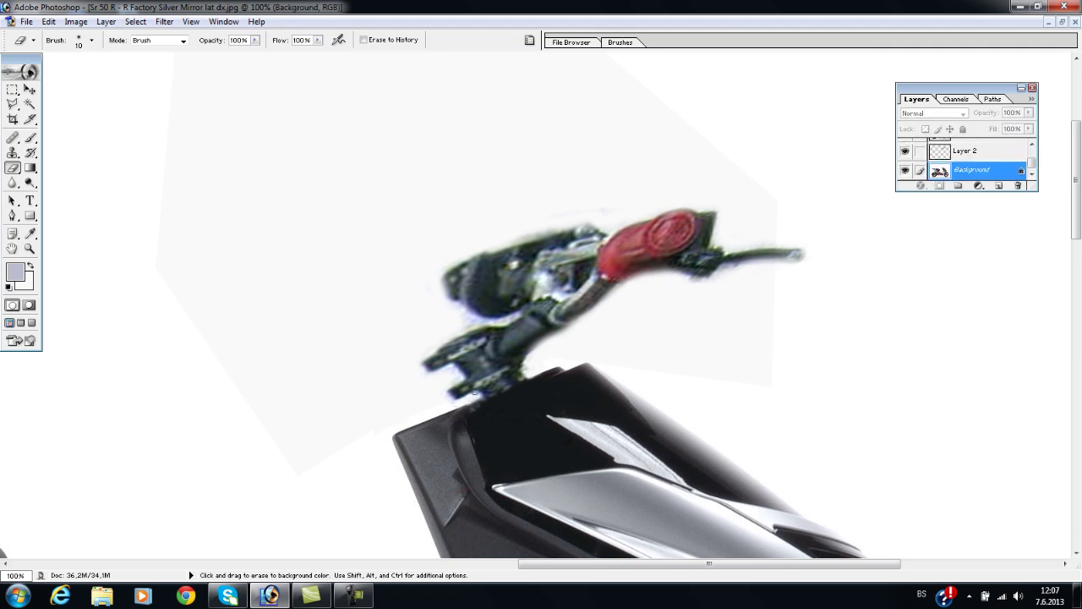
pyautogui.press('z')
pyautogui.hotkey('ctrl', '0')
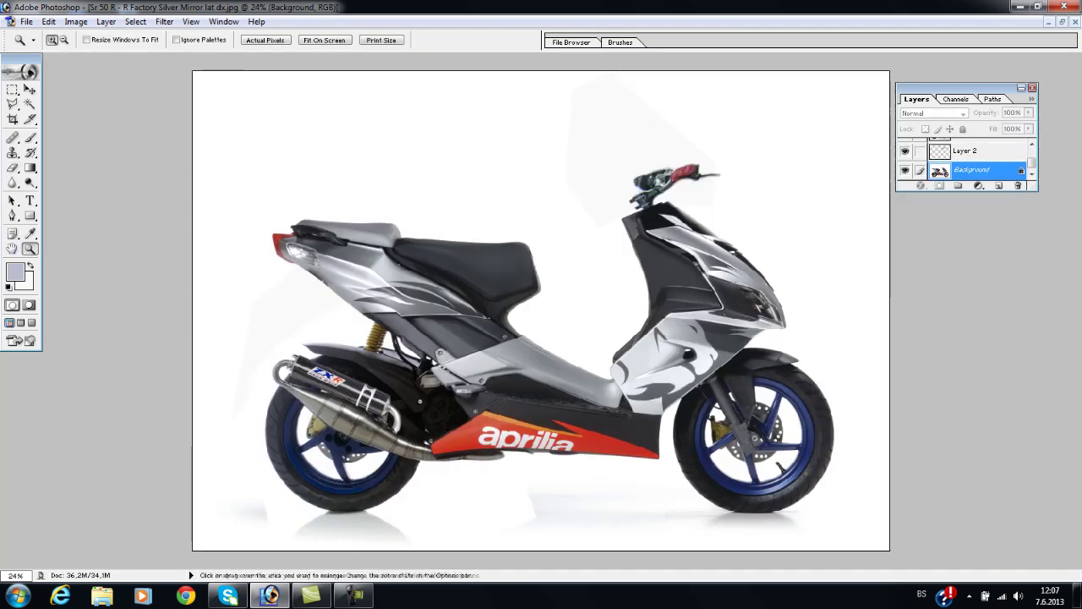
# Try re-distorting and stretching the handlebar on Layer 2, then discard the transformation
pyautogui.press('m')
pyautogui.rightClick(821, 187)
pyautogui.hotkey('alt', ']')
pyautogui.click(749, 256)
pyautogui.moveTo(719, 164); pyautogui.dragTo(742, 163)
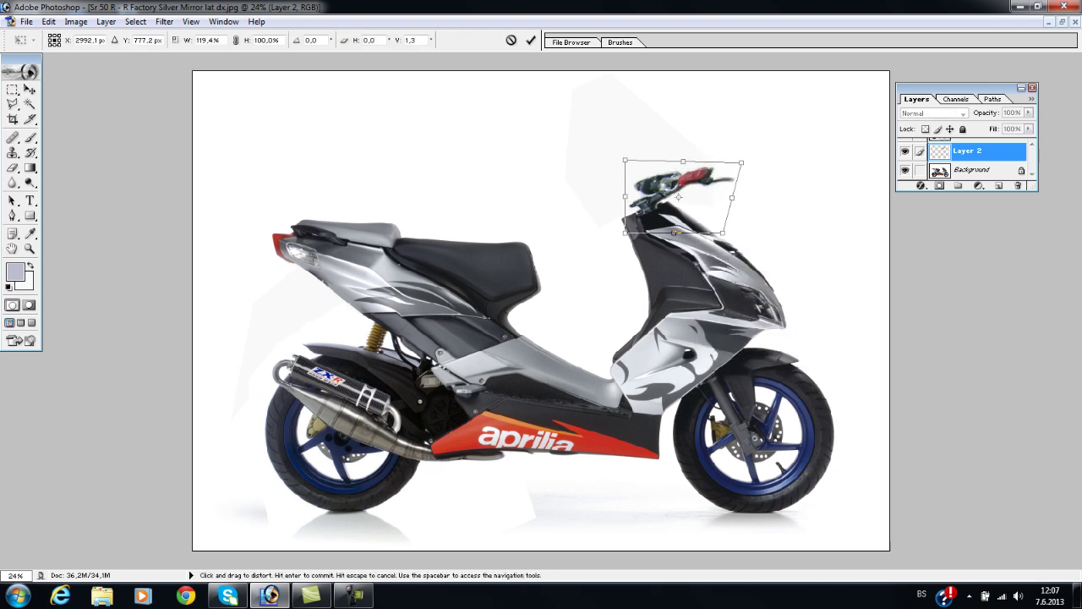
pyautogui.hotkey('ctrl', 'z')
pyautogui.moveTo(625, 158); pyautogui.dragTo(625, 151)
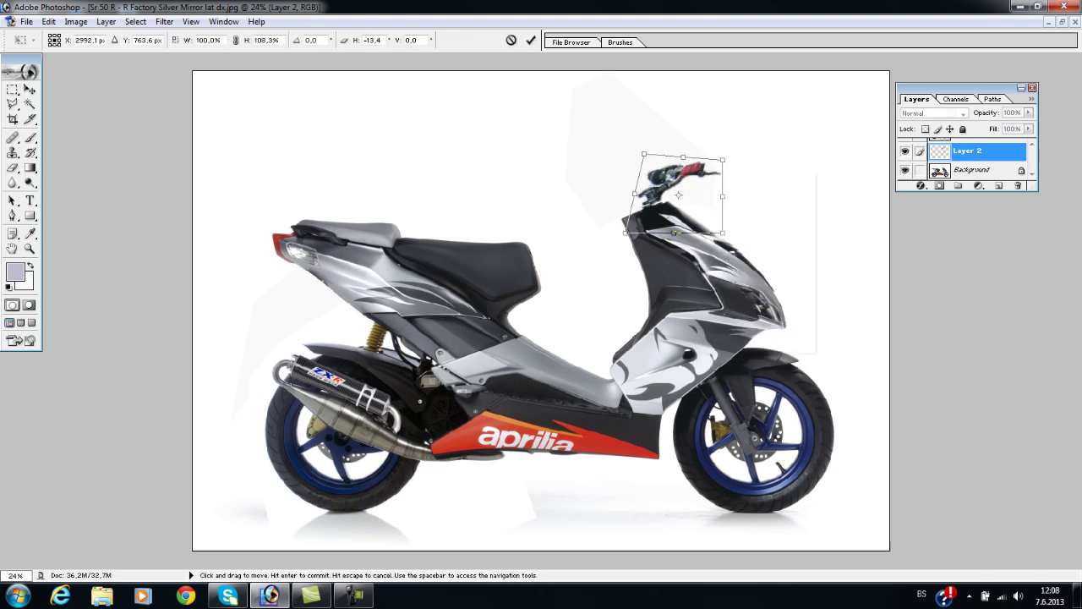
pyautogui.moveTo(723, 197); pyautogui.dragTo(761, 196)
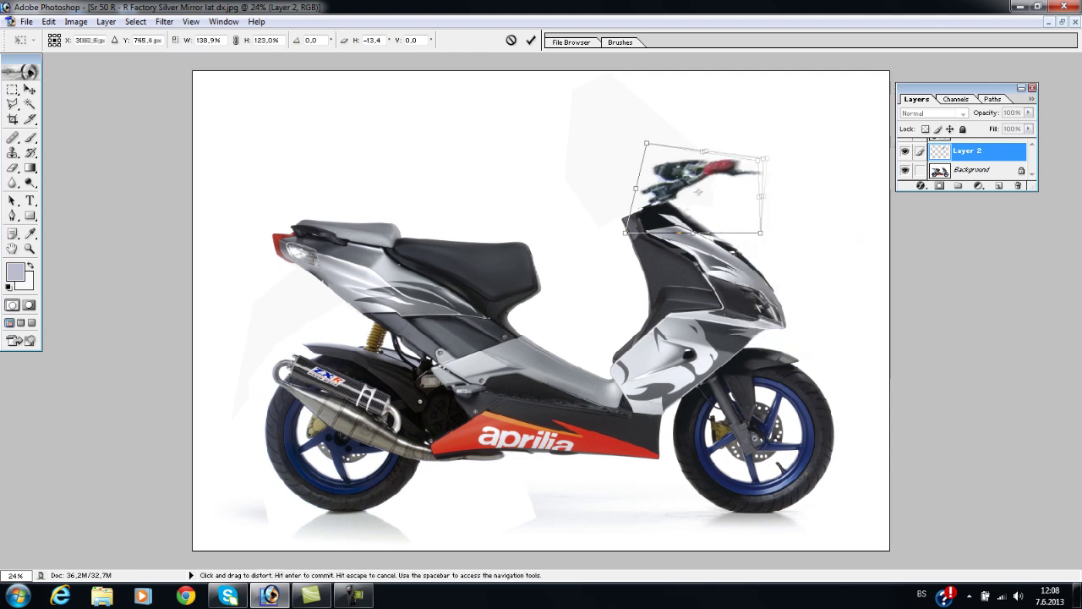
pyautogui.click(49, 21)
pyautogui.click(60, 28)
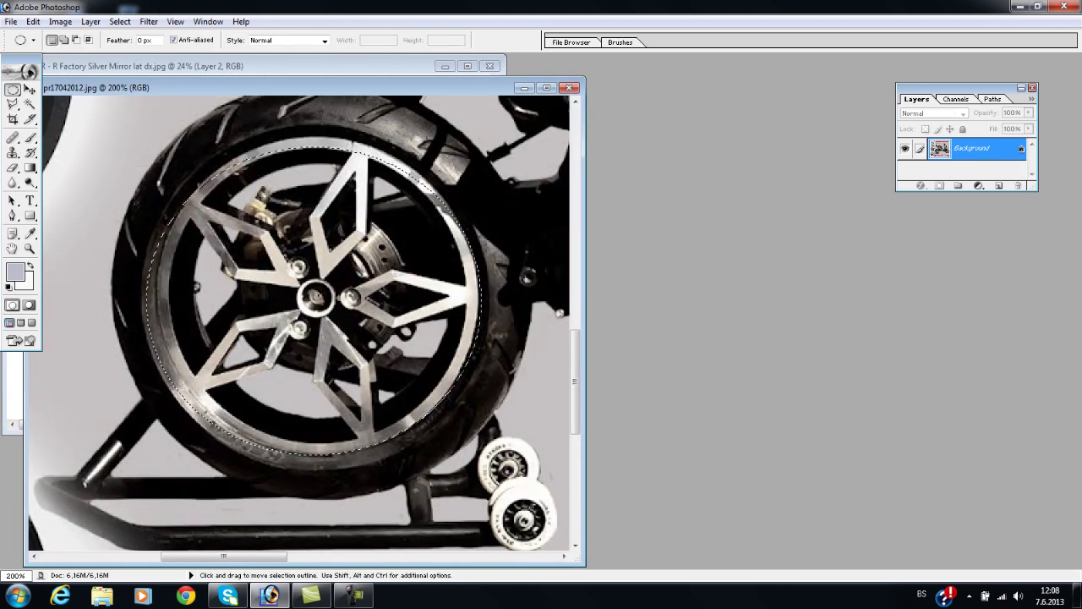
# Stretch the elliptical selection to fit the star-spoke wheel's tyre
pyautogui.hotkey('ctrl', 't')
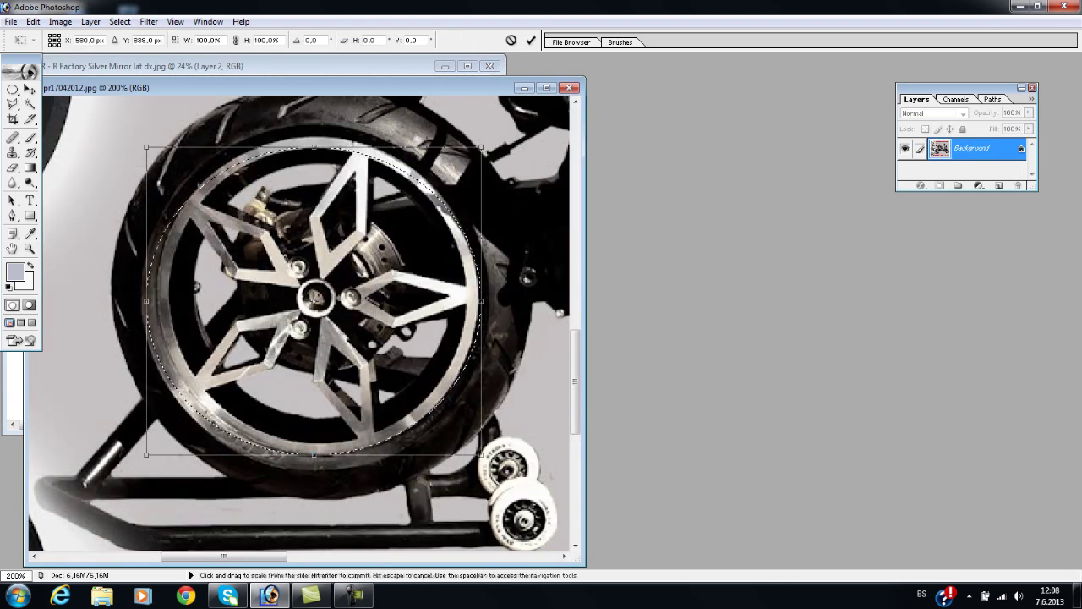
pyautogui.moveTo(316, 146); pyautogui.dragTo(317, 132)
pyautogui.moveTo(316, 454); pyautogui.dragTo(280, 474)
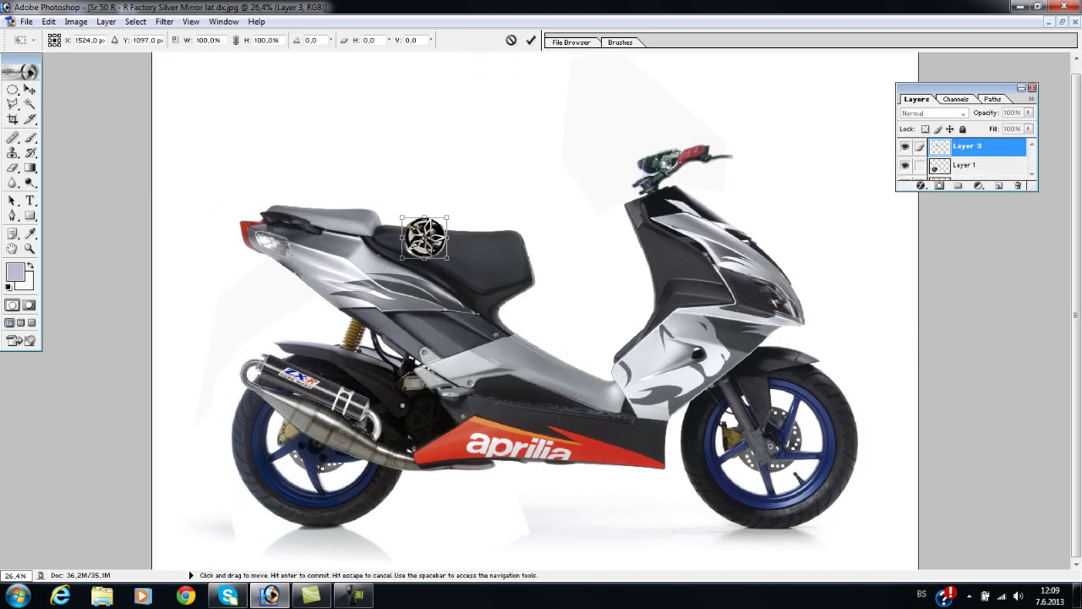
# Scale the pasted star wheel over the rear tyre, commit it, and zoom in
pyautogui.moveTo(341, 450); pyautogui.dragTo(256, 436)
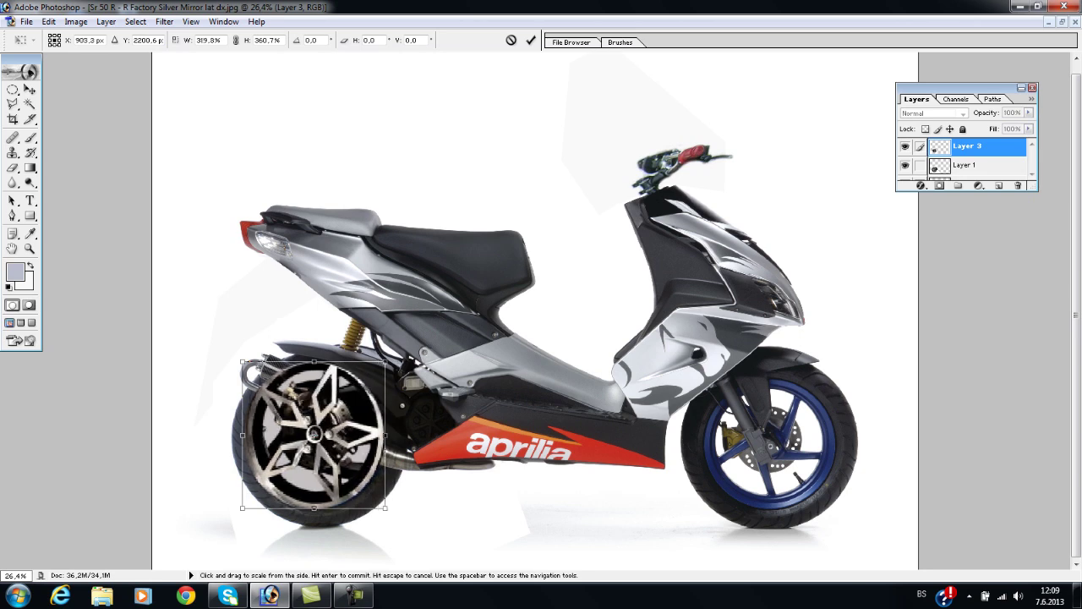
pyautogui.moveTo(256, 362); pyautogui.dragTo(251, 377)
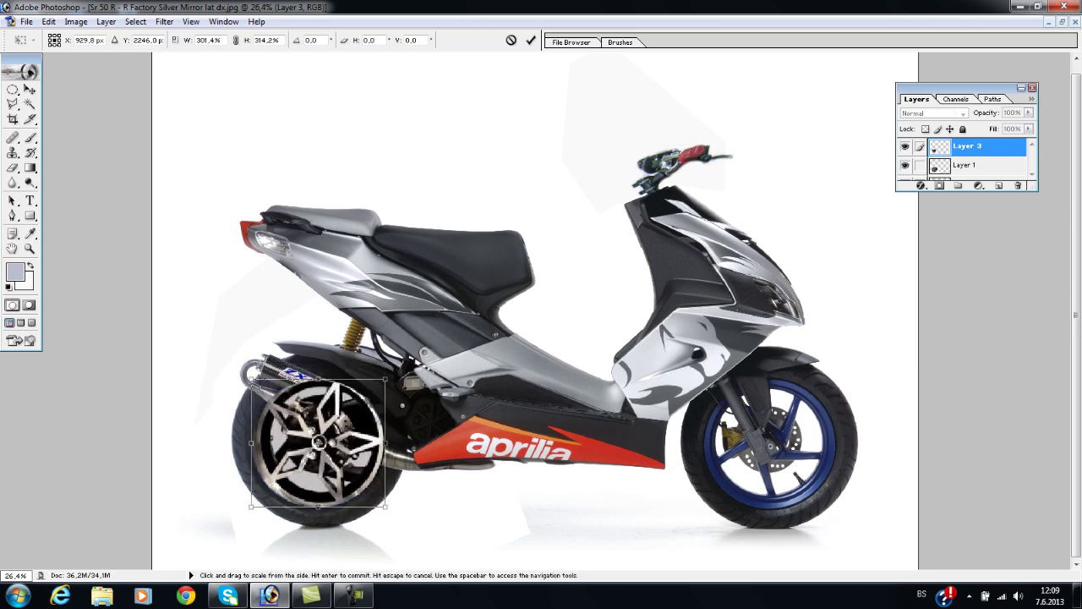
pyautogui.press('z')
pyautogui.press('Return')
pyautogui.click(325, 431)
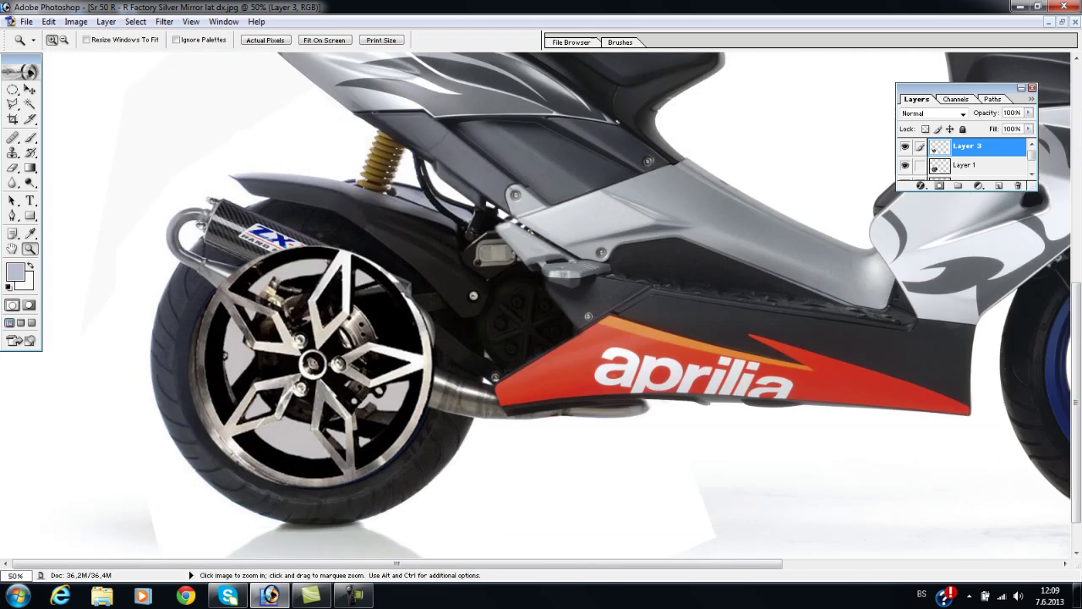
pyautogui.click(325, 430)
pyautogui.scroll(-2, 541, 305)
pyautogui.press('l')
pyautogui.scroll(1, 541, 304)
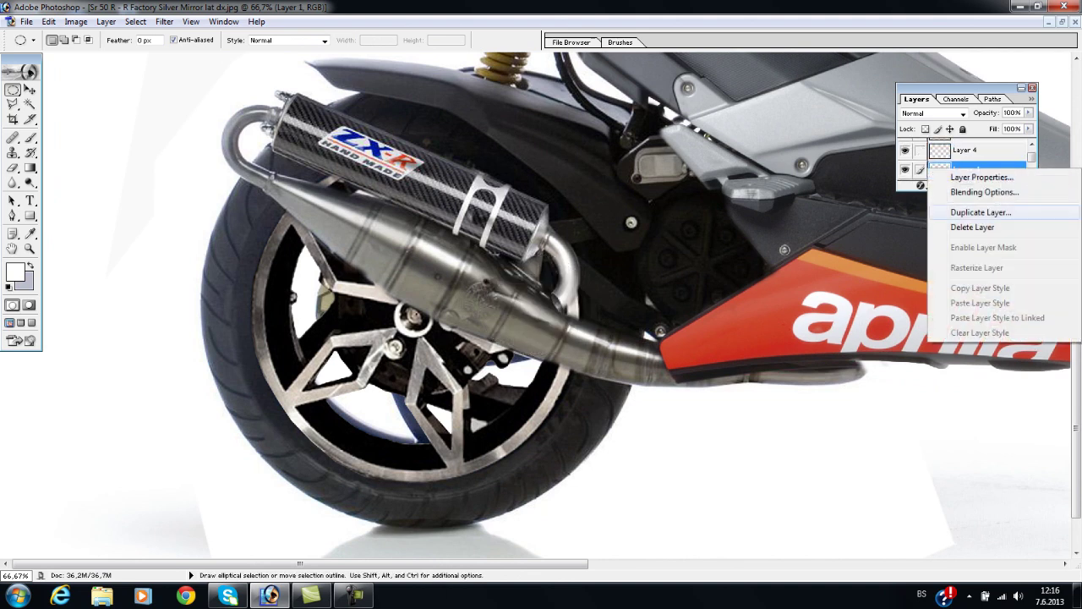
# Commit the transform, select the Background layer and set a light bluish-grey foreground colour
pyautogui.press('Return')
pyautogui.press('e')
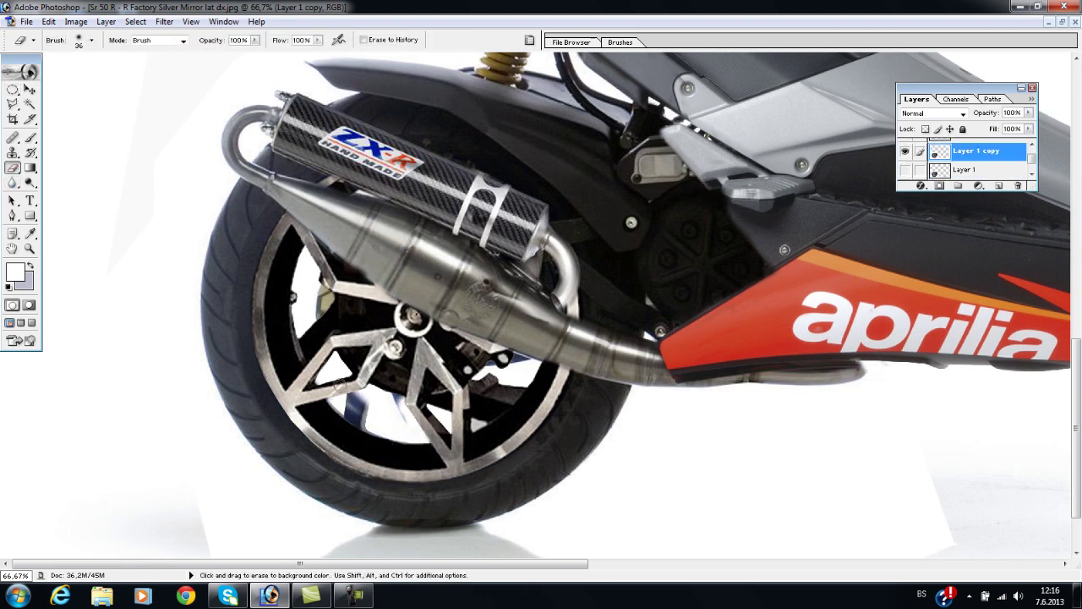
pyautogui.hotkey('ctrl', 'u')
pyautogui.press('Escape')
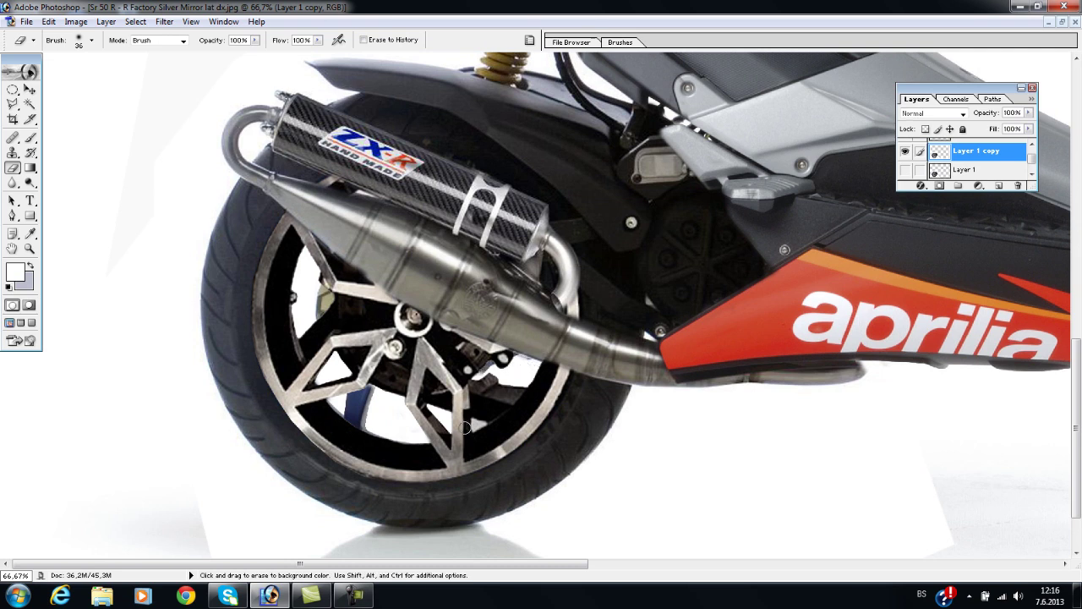
pyautogui.hotkey('shift', 'alt', '[')
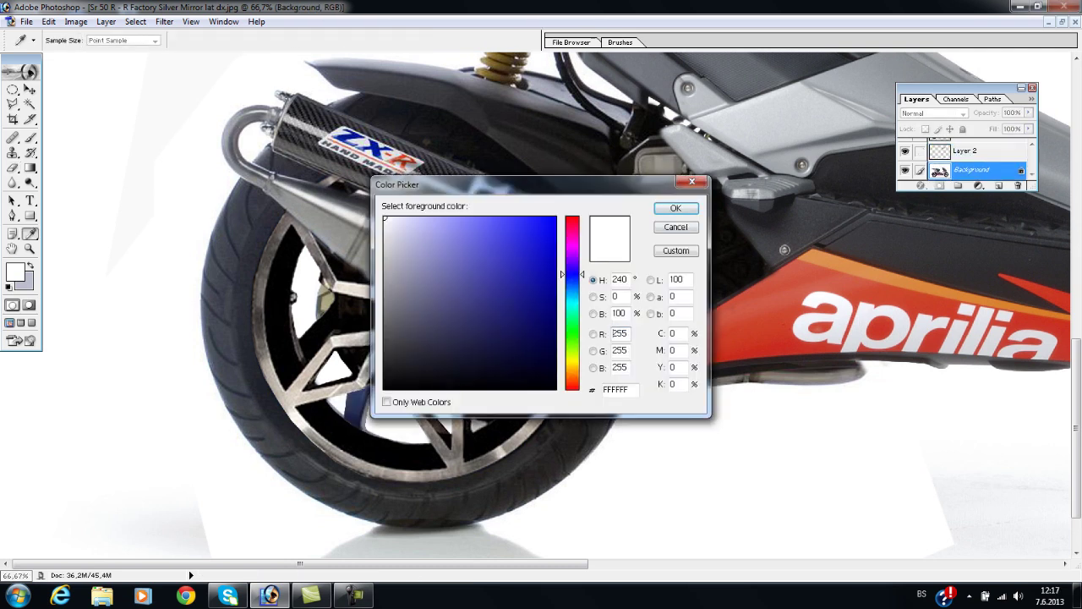
pyautogui.click(357, 405)
pyautogui.press('Return')
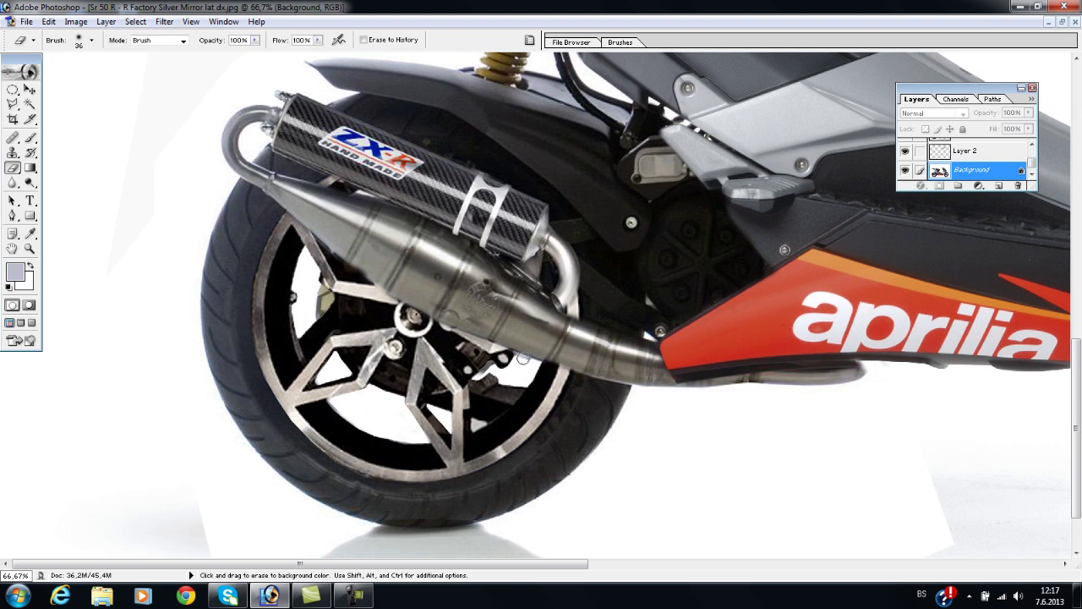
# Duplicate Layer 3 as Layer 3 copy, move it over the front wheel and hide it
pyautogui.press('z')
pyautogui.hotkey('ctrl', '-')
pyautogui.hotkey('ctrl', '-')
pyautogui.hotkey('ctrl', '-')
pyautogui.click(621, 352)
pyautogui.click(673, 459)
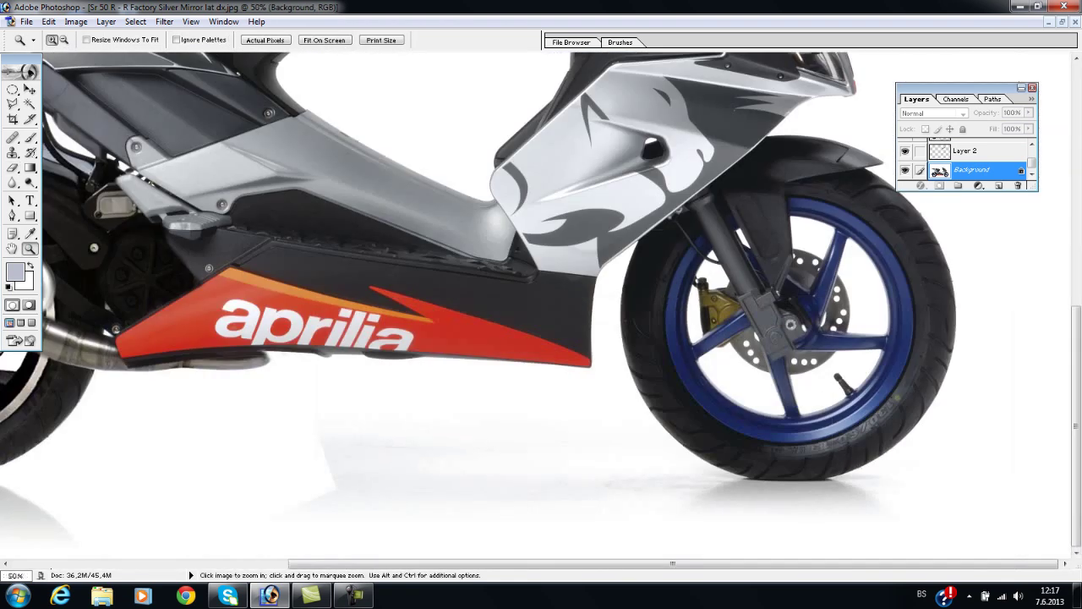
pyautogui.hotkey('alt', ']')
pyautogui.hotkey('alt', 'l')
pyautogui.press('d')
pyautogui.press('Return')
pyautogui.hotkey('ctrl', 't')
pyautogui.moveTo(34, 321); pyautogui.dragTo(929, 315)
pyautogui.press('Return')
pyautogui.click(904, 145)
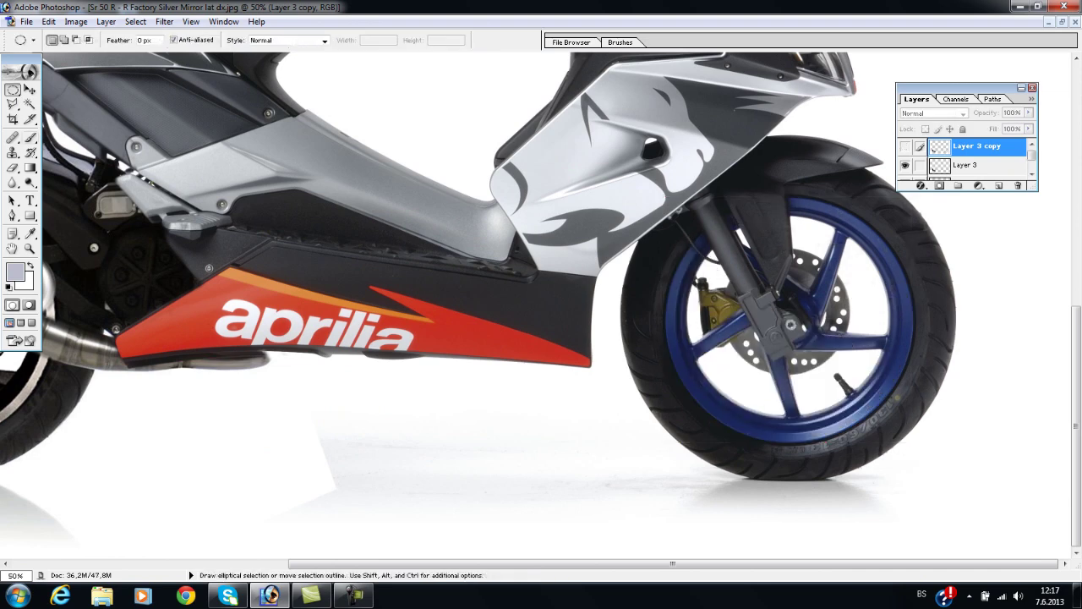
# Open the pr17042012.jpg wheel photo
pyautogui.press('m')
pyautogui.hotkey('ctrl', 'o')
pyautogui.doubleClick(602, 187)
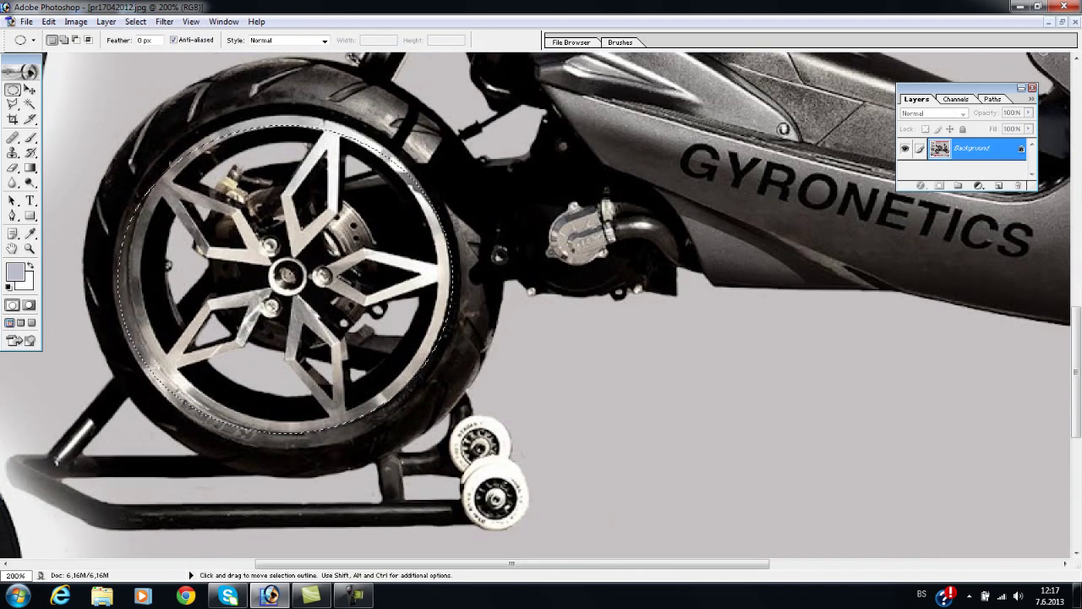
# Elliptically select the star-spoke wheel in pr17042012.jpg, fit the selection to the tyre, and copy it
pyautogui.moveTo(118, 127); pyautogui.dragTo(452, 433)
pyautogui.hotkey('ctrl', 't')
pyautogui.moveTo(285, 125); pyautogui.dragTo(289, 113)
pyautogui.moveTo(117, 279); pyautogui.dragTo(125, 273)
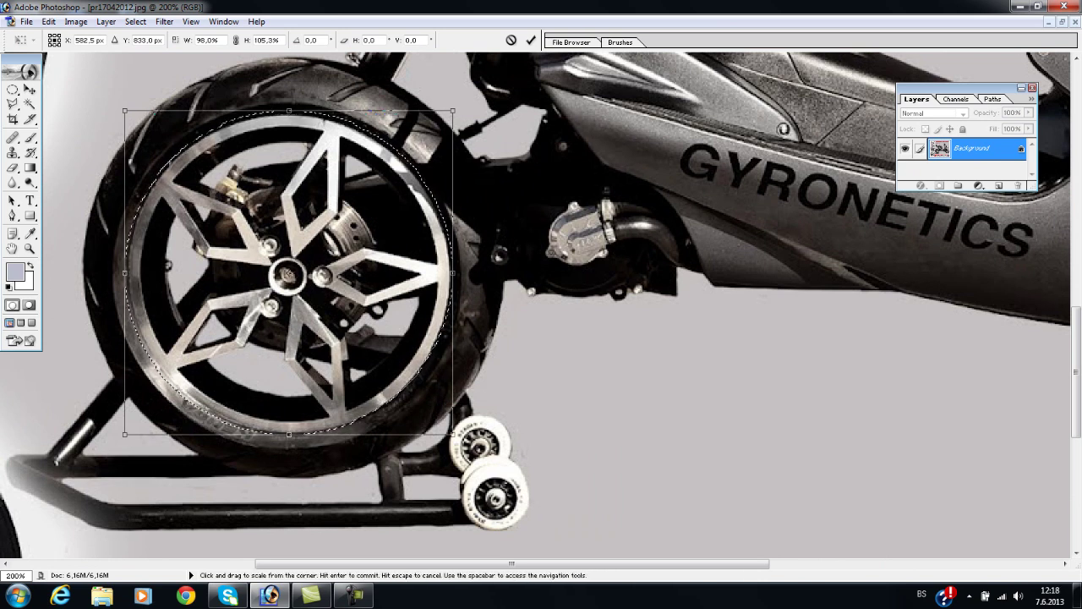
pyautogui.press('Return')
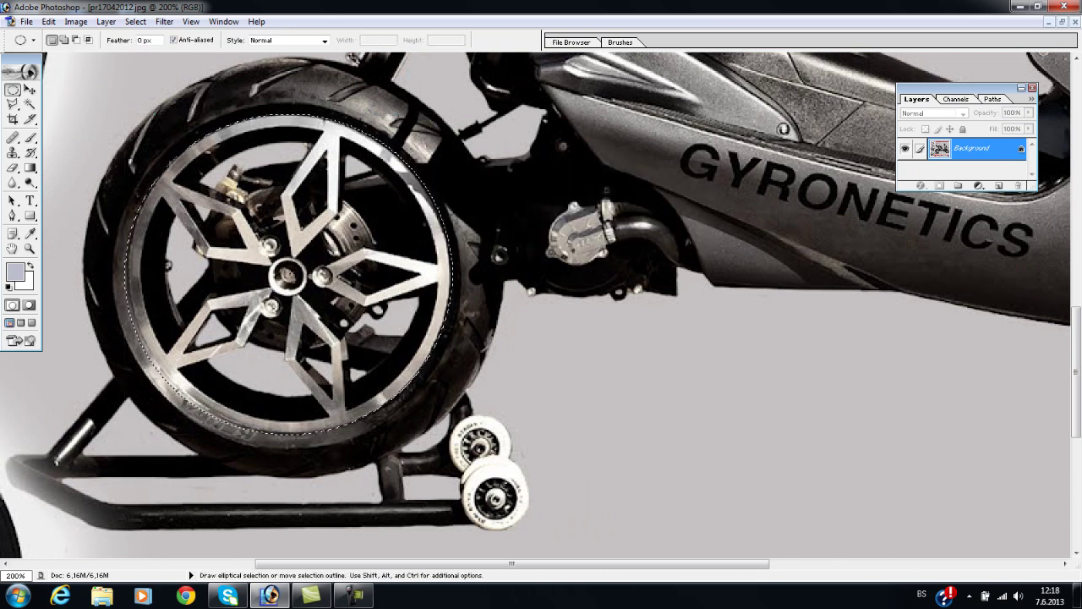
pyautogui.hotkey('ctrl', 'c')
# Paste the wheel into the Aprilia image and move it onto the front wheel
pyautogui.hotkey('ctrl', 'Tab')
pyautogui.hotkey('ctrl', 'v')
pyautogui.hotkey('ctrl', 't')
pyautogui.moveTo(558, 334)
pyautogui.mouseDown()
pyautogui.moveTo(630, 364)
pyautogui.moveTo(710, 338)
pyautogui.mouseUp()
pyautogui.moveTo(599, 247); pyautogui.dragTo(769, 319)
pyautogui.click(13, 89)
pyautogui.click(483, 224)
# Resize and stretch the front star wheel to match the tyre, undoing a trial rotation
pyautogui.rightClick(807, 276)
pyautogui.click(821, 381)
pyautogui.moveTo(871, 329); pyautogui.dragTo(917, 330)
pyautogui.moveTo(790, 216); pyautogui.dragTo(788, 194)
pyautogui.moveTo(664, 318); pyautogui.dragTo(660, 319)
pyautogui.moveTo(939, 456); pyautogui.dragTo(950, 444)
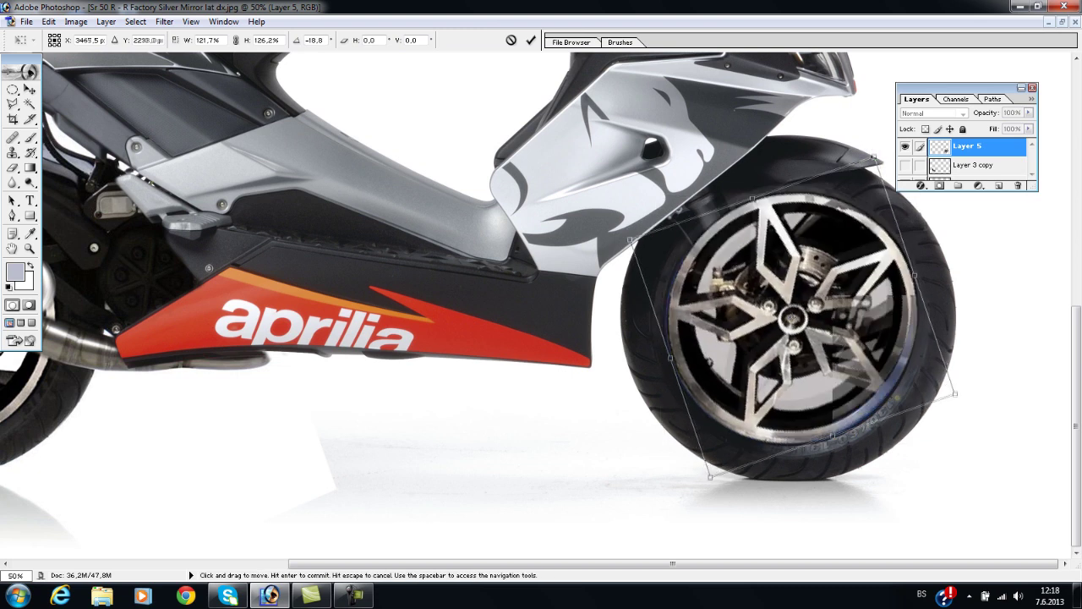
pyautogui.hotkey('ctrl', 'z')
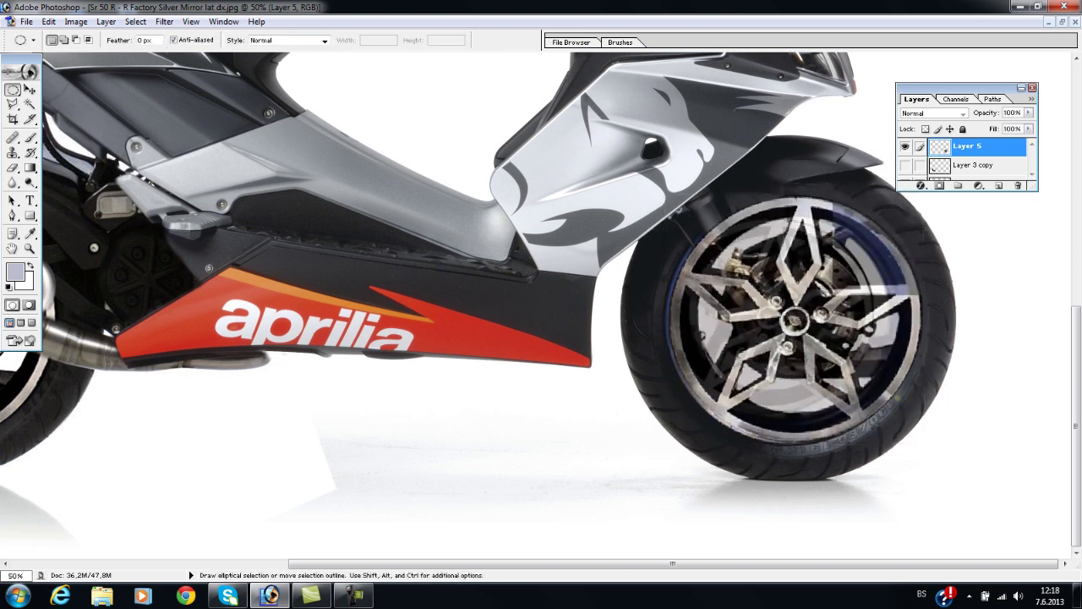
pyautogui.moveTo(902, 437); pyautogui.dragTo(920, 440)
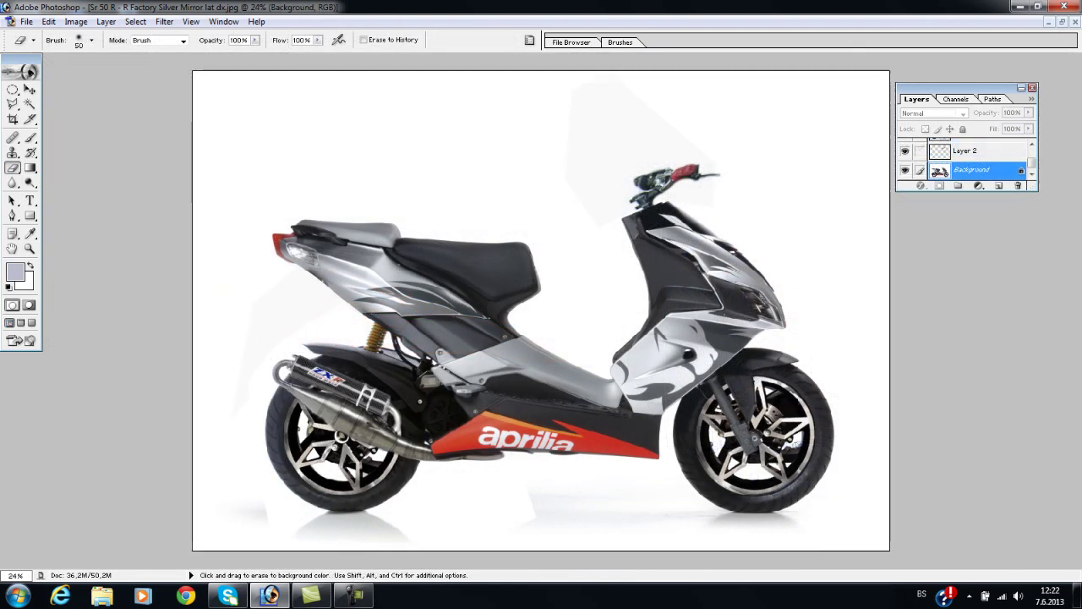
# Zoom to 100% on the front wheel and whiten the gaps beside the spoke edges
pyautogui.keyDown('ctrl'); pyautogui.click(697, 392); pyautogui.keyUp('ctrl')
pyautogui.keyDown('ctrl'); pyautogui.click(697, 391); pyautogui.keyUp('ctrl')
pyautogui.keyDown('ctrl'); pyautogui.click(697, 391); pyautogui.keyUp('ctrl')
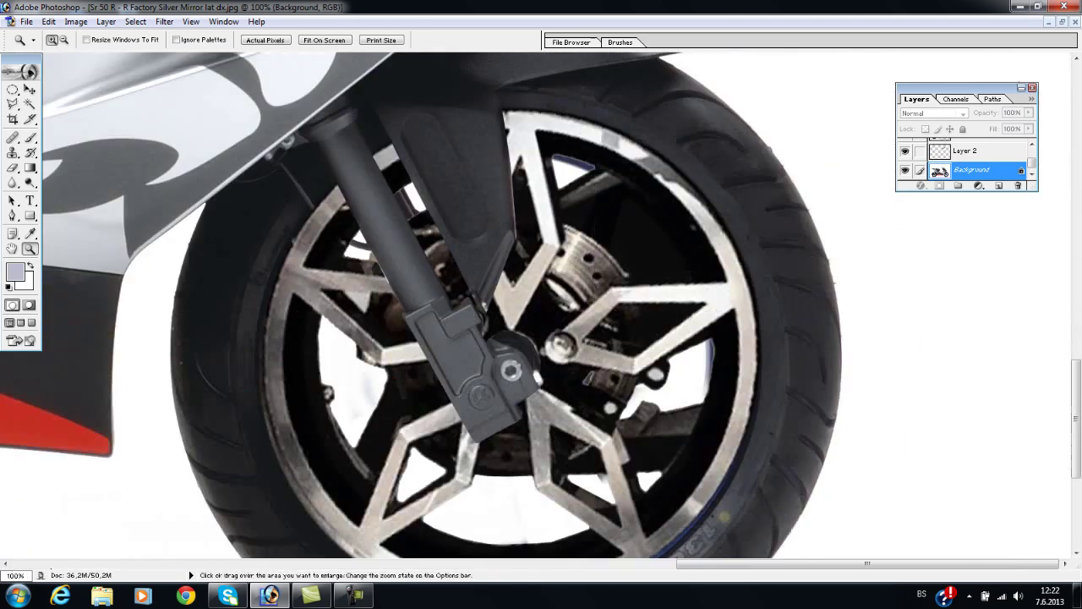
pyautogui.scroll(-2, 685, 397)
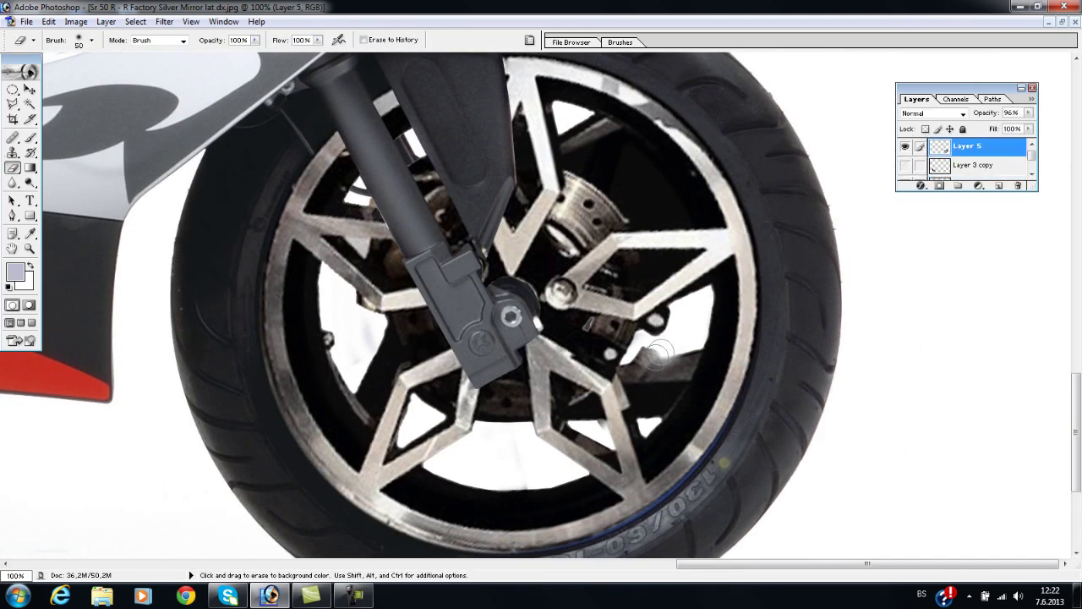
pyautogui.rightClick(644, 363)
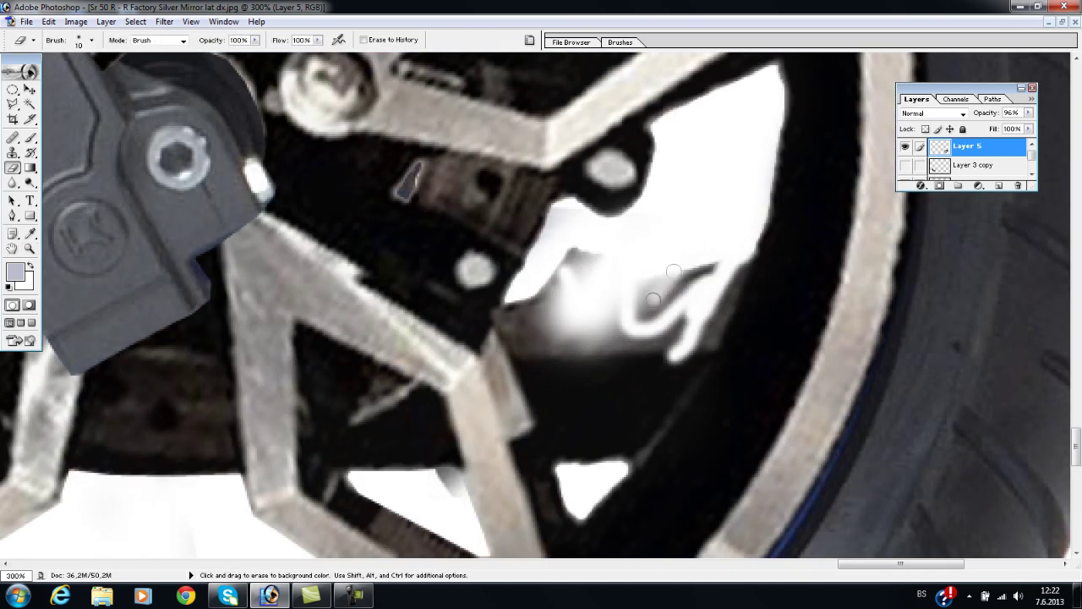
pyautogui.moveTo(674, 270)
pyautogui.mouseDown()
pyautogui.moveTo(719, 282)
pyautogui.moveTo(681, 381)
pyautogui.moveTo(609, 476)
pyautogui.moveTo(499, 328)
pyautogui.moveTo(596, 256)
pyautogui.mouseUp()
pyautogui.moveTo(512, 334); pyautogui.dragTo(517, 290)
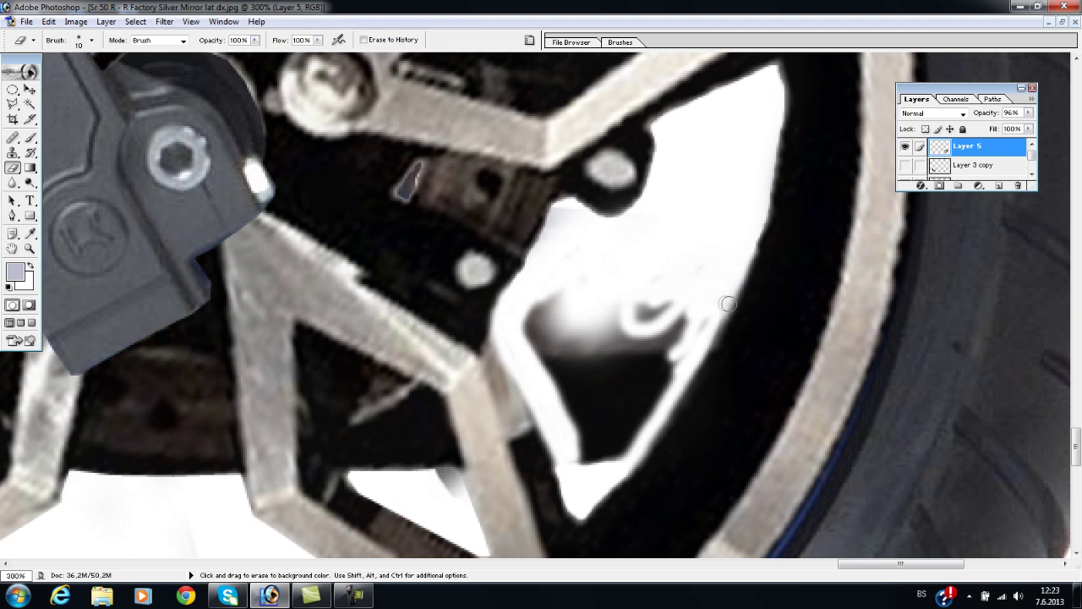
# Erase along the lower spoke, brake disc edge and inner rim with a 20 px eraser
pyautogui.scroll(5, 727, 305)
pyautogui.scroll(5, 574, 309)
pyautogui.moveTo(712, 442)
pyautogui.mouseDown()
pyautogui.moveTo(592, 461)
pyautogui.moveTo(530, 449)
pyautogui.moveTo(347, 291)
pyautogui.mouseUp()
pyautogui.scroll(3, 347, 292)
pyautogui.moveTo(318, 182); pyautogui.dragTo(359, 342)
pyautogui.moveTo(714, 494)
pyautogui.mouseDown()
pyautogui.moveTo(598, 323)
pyautogui.moveTo(367, 164)
pyautogui.mouseUp()
pyautogui.rightClick(398, 245)
pyautogui.moveTo(397, 219); pyautogui.dragTo(367, 278)
pyautogui.rightClick(355, 279)
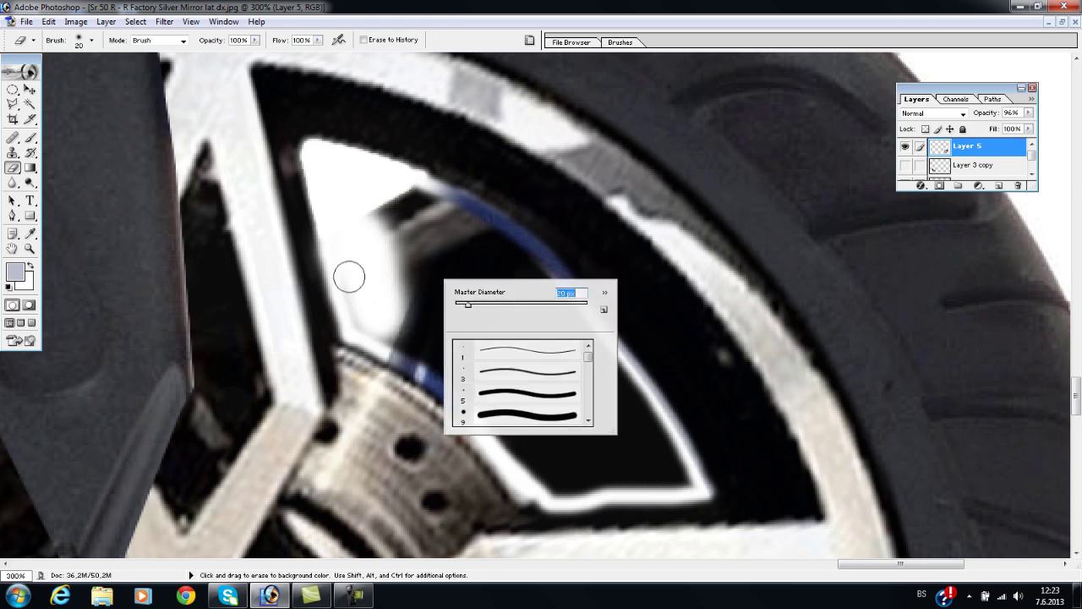
pyautogui.click(361, 280)
pyautogui.moveTo(502, 422)
pyautogui.mouseDown()
pyautogui.moveTo(654, 445)
pyautogui.moveTo(640, 490)
pyautogui.moveTo(536, 293)
pyautogui.moveTo(550, 415)
pyautogui.moveTo(608, 449)
pyautogui.moveTo(522, 379)
pyautogui.mouseUp()
# Erase the dark triangle near the caliper and the blue patch behind the spokes
pyautogui.scroll(-5, 522, 380)
pyautogui.scroll(-2, 673, 401)
pyautogui.moveTo(592, 389)
pyautogui.mouseDown()
pyautogui.moveTo(626, 470)
pyautogui.moveTo(632, 415)
pyautogui.moveTo(623, 462)
pyautogui.mouseUp()
pyautogui.scroll(-5, 623, 461)
pyautogui.hotkey('alt', ',')
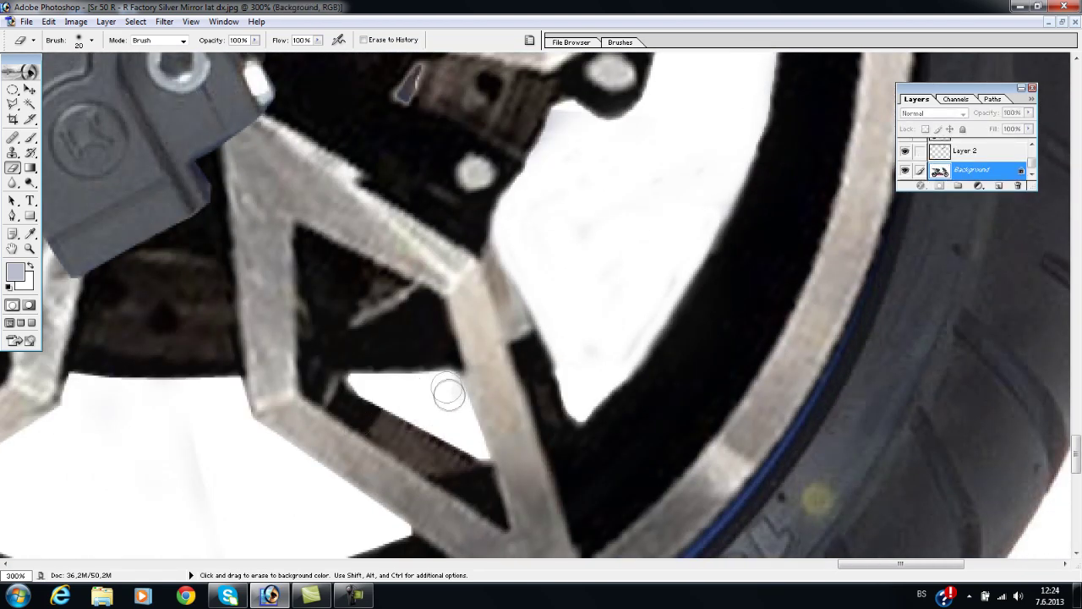
pyautogui.scroll(3, 433, 367)
pyautogui.scroll(3, 433, 367)
pyautogui.moveTo(482, 302)
pyautogui.mouseDown()
pyautogui.moveTo(655, 273)
pyautogui.moveTo(453, 84)
pyautogui.mouseUp()
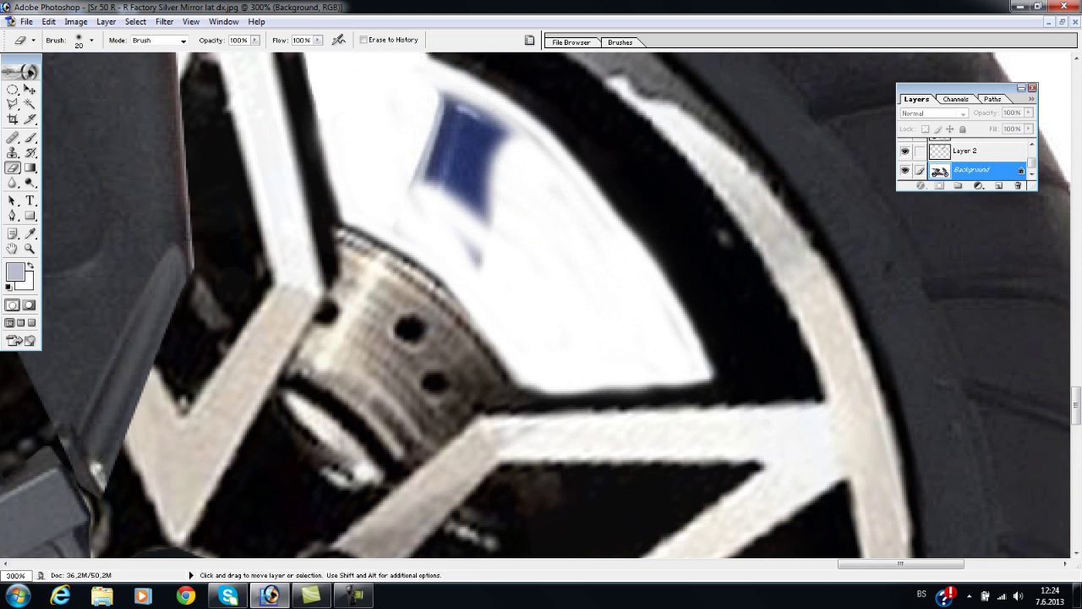
pyautogui.hotkey('ctrl', 'z')
pyautogui.moveTo(532, 164)
pyautogui.mouseDown()
pyautogui.moveTo(463, 288)
pyautogui.moveTo(444, 125)
pyautogui.mouseUp()
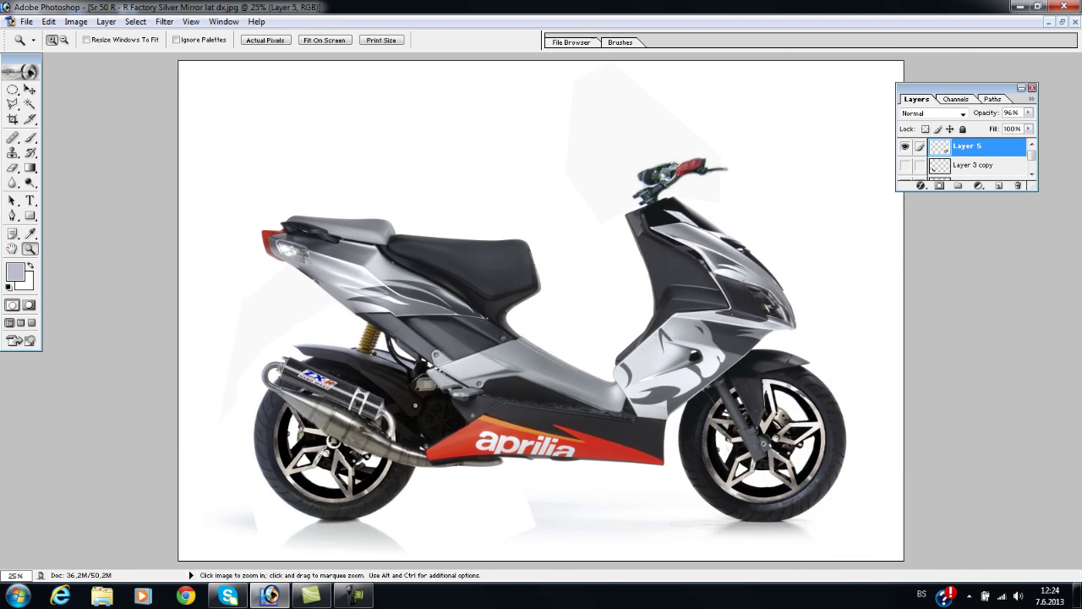
# Zoom to the aprilia logo and paint over its lettering with the sampled fairing red
pyautogui.click(545, 432)
pyautogui.click(541, 313)
pyautogui.click(541, 313)
pyautogui.click(541, 313)
pyautogui.press('l')
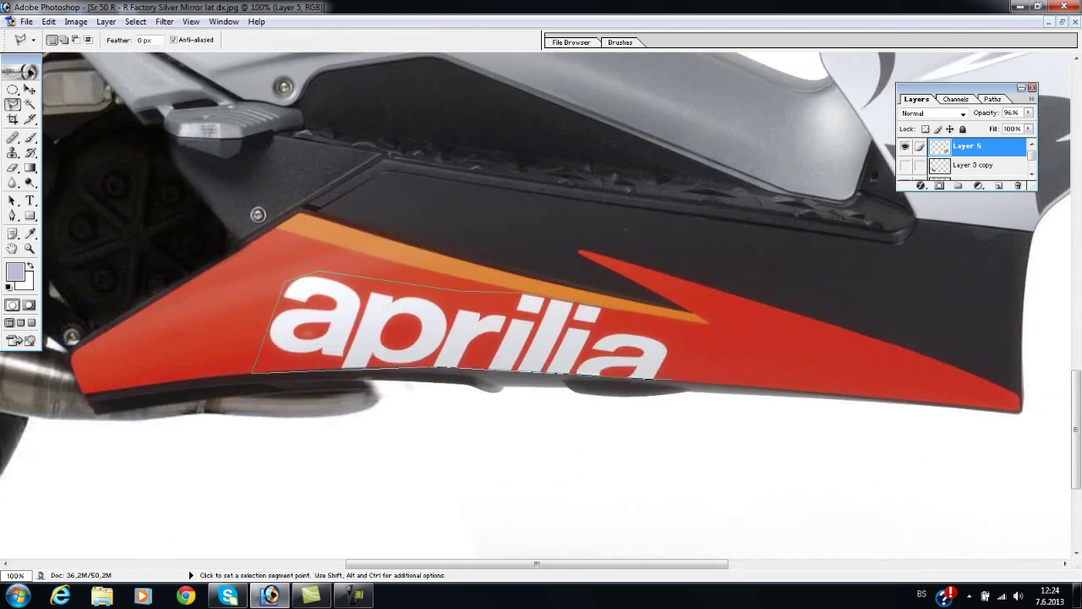
pyautogui.press('b')
pyautogui.keyDown('alt'); pyautogui.click(284, 346); pyautogui.keyUp('alt')
pyautogui.moveTo(279, 355); pyautogui.dragTo(659, 363)
pyautogui.rightClick(439, 415)
pyautogui.moveTo(288, 313)
pyautogui.mouseDown()
pyautogui.moveTo(617, 334)
pyautogui.moveTo(549, 347)
pyautogui.mouseUp()
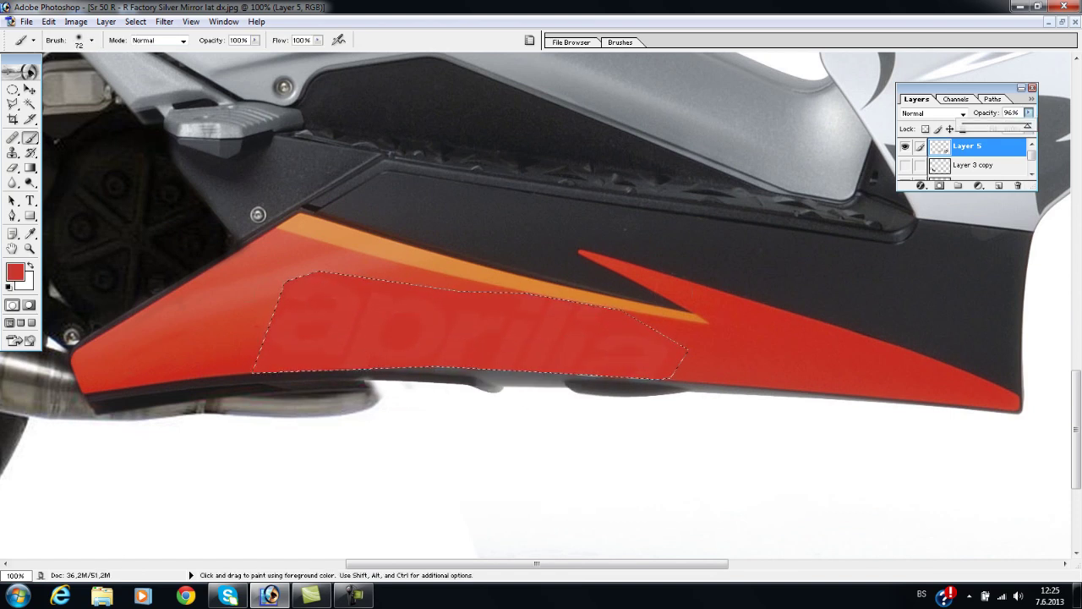
# Paint the lighter highlight area uniform red and fit the scooter on screen
pyautogui.press('m')
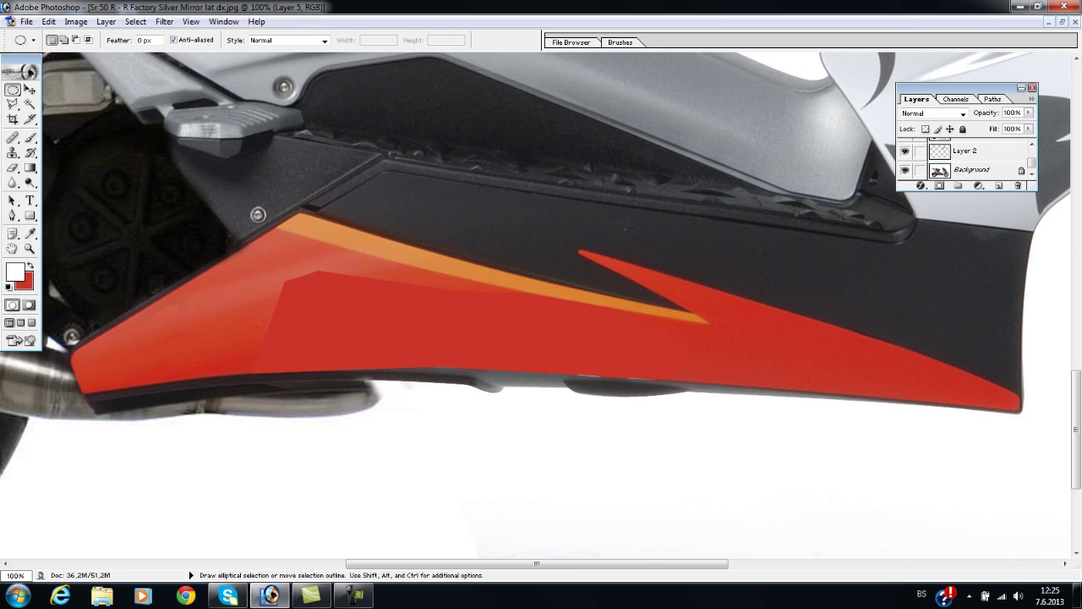
pyautogui.press('x')
pyautogui.press('b')
pyautogui.moveTo(169, 338); pyautogui.dragTo(330, 288)
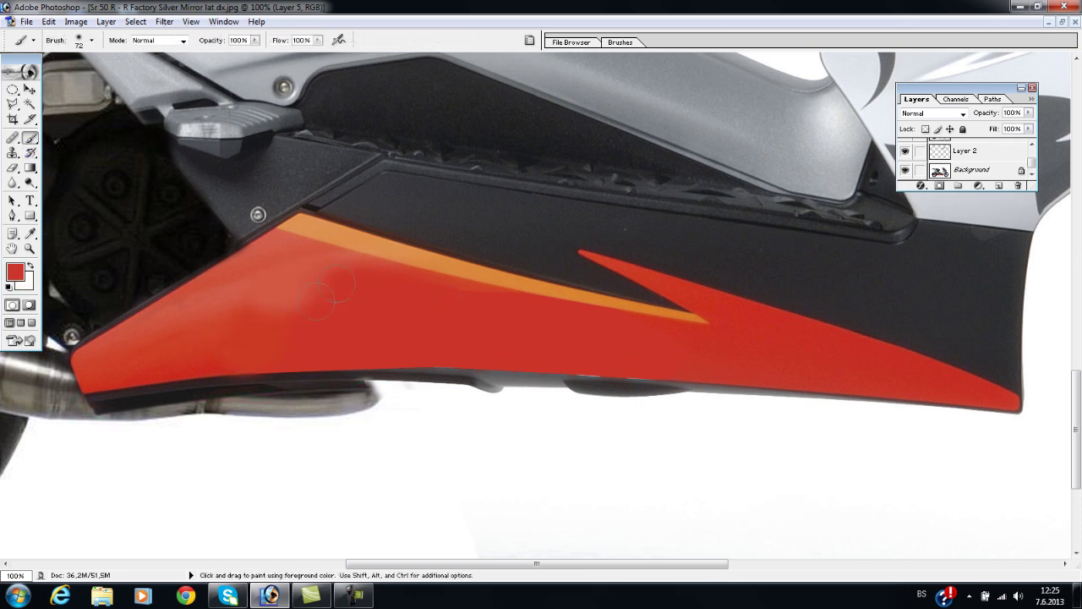
pyautogui.press('z')
pyautogui.rightClick(300, 249)
pyautogui.click(322, 255)
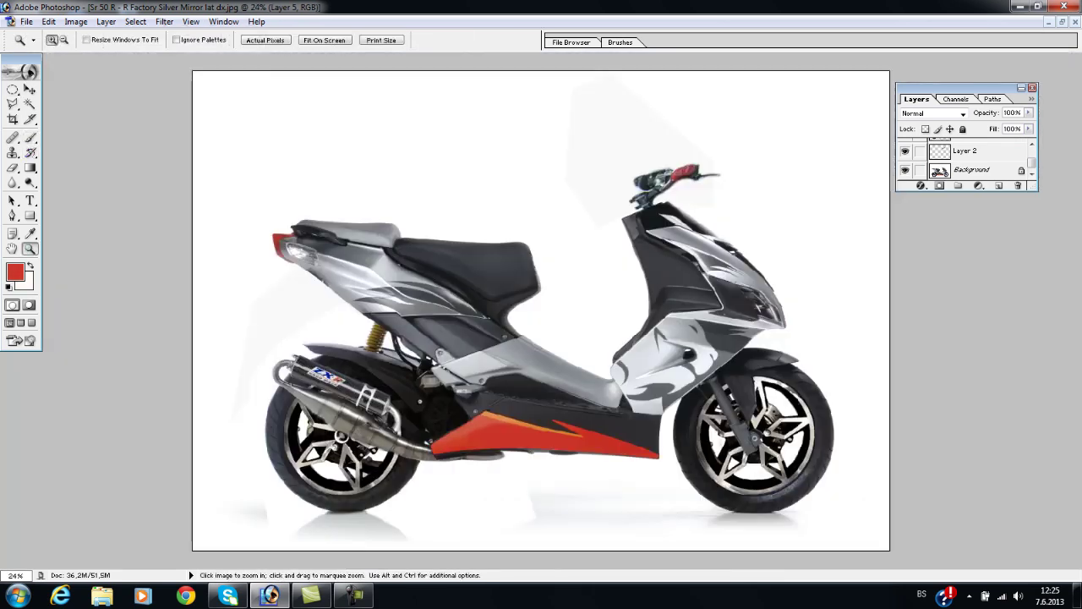
# Lasso the grey flame graphics and shift them to lime green with Variations
pyautogui.hotkey('ctrl', '+')
pyautogui.hotkey('ctrl', '+')
pyautogui.hotkey('ctrl', '+')
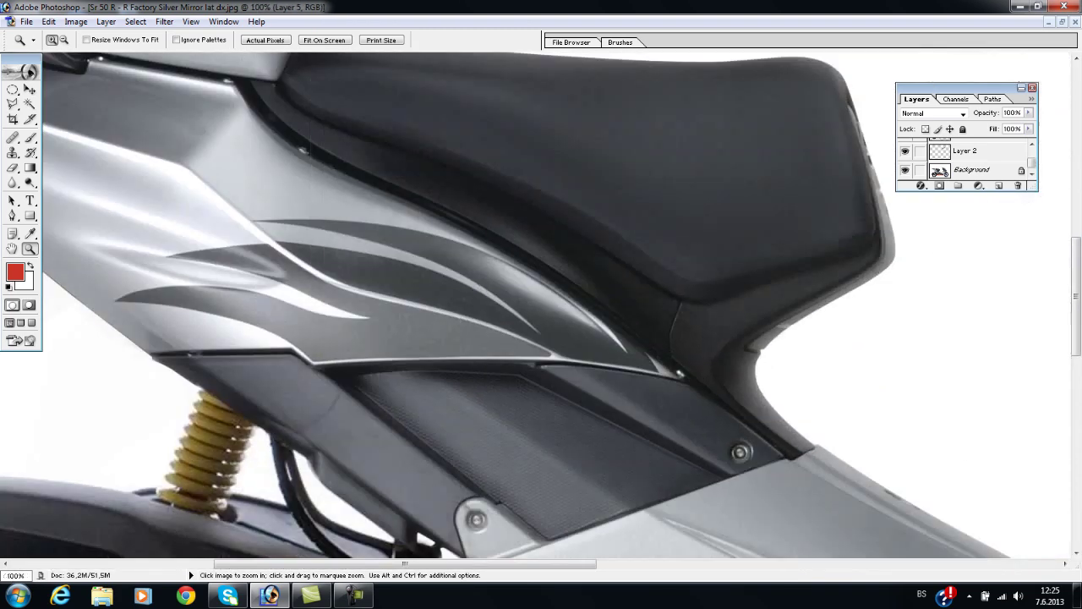
pyautogui.hotkey('ctrl', '+')
pyautogui.hotkey('ctrl', '+')
pyautogui.press('l')
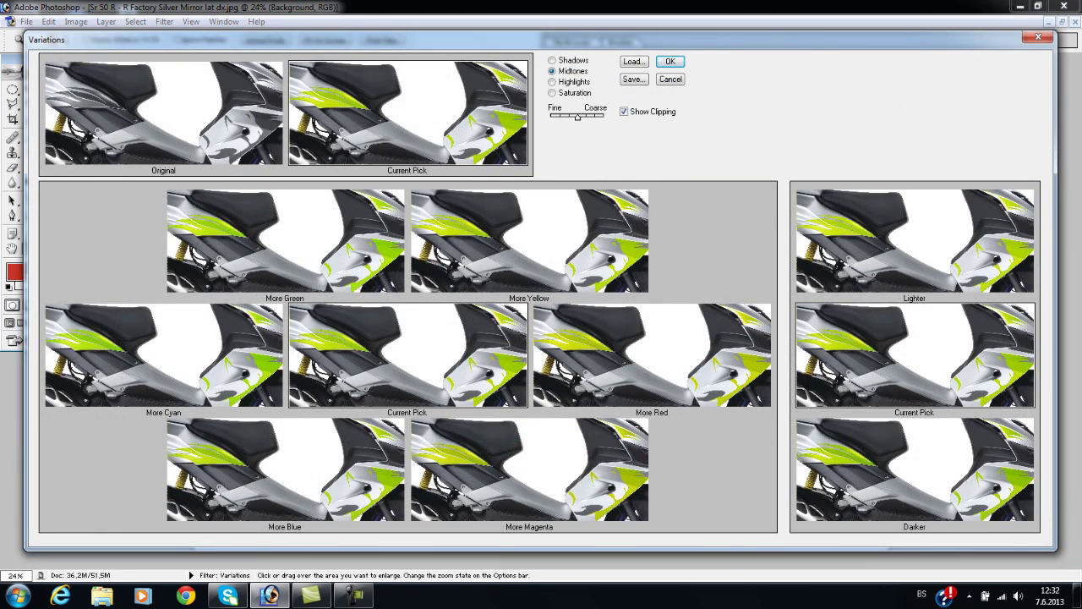
pyautogui.press('Return')
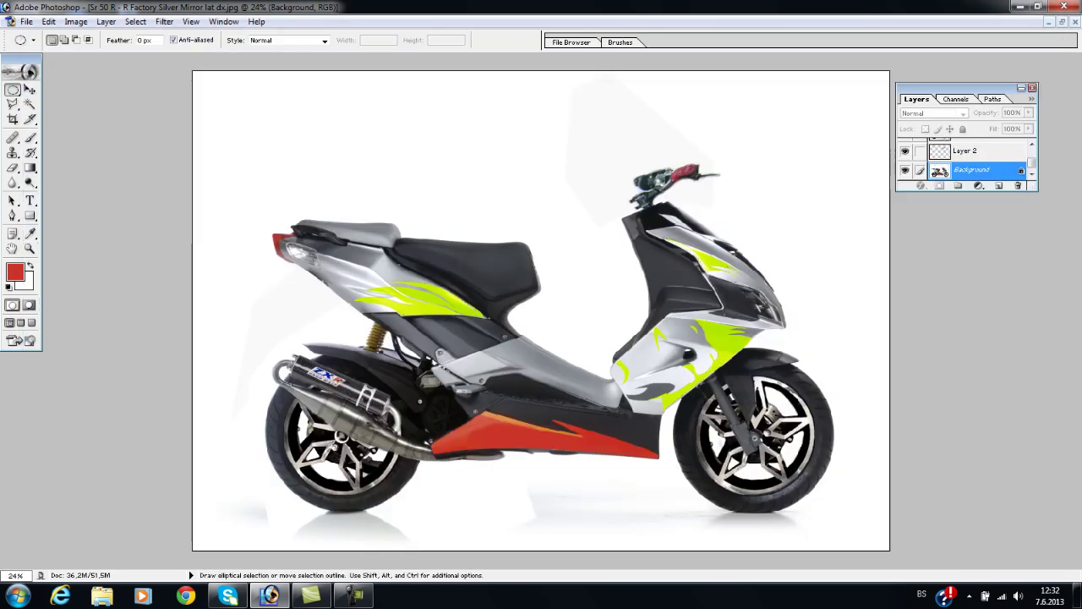
pyautogui.press('l')
pyautogui.hotkey('ctrl', '+')
pyautogui.hotkey('ctrl', '+')
pyautogui.hotkey('ctrl', '+')
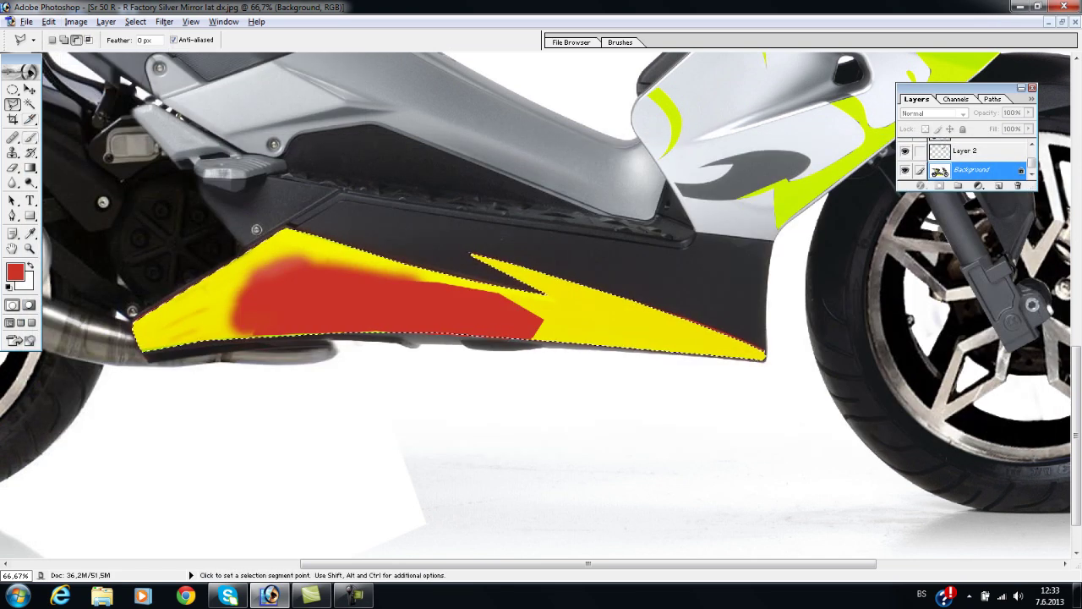
# Paint the remaining red patch on the lower fairing yellow, then fit on screen
pyautogui.moveTo(541, 321)
pyautogui.mouseDown()
pyautogui.moveTo(355, 296)
pyautogui.moveTo(236, 296)
pyautogui.mouseUp()
pyautogui.press('z')
pyautogui.rightClick(420, 228)
pyautogui.click(465, 237)
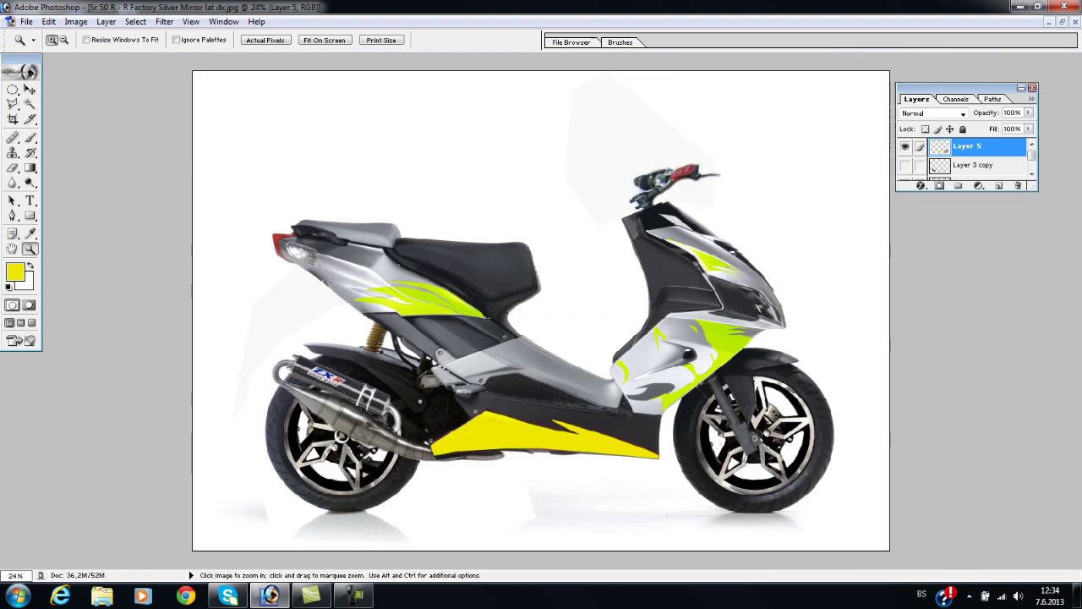
# Zoom in on the front cowl below the handlebars, ready to lasso it
pyautogui.hotkey('ctrl', '+')
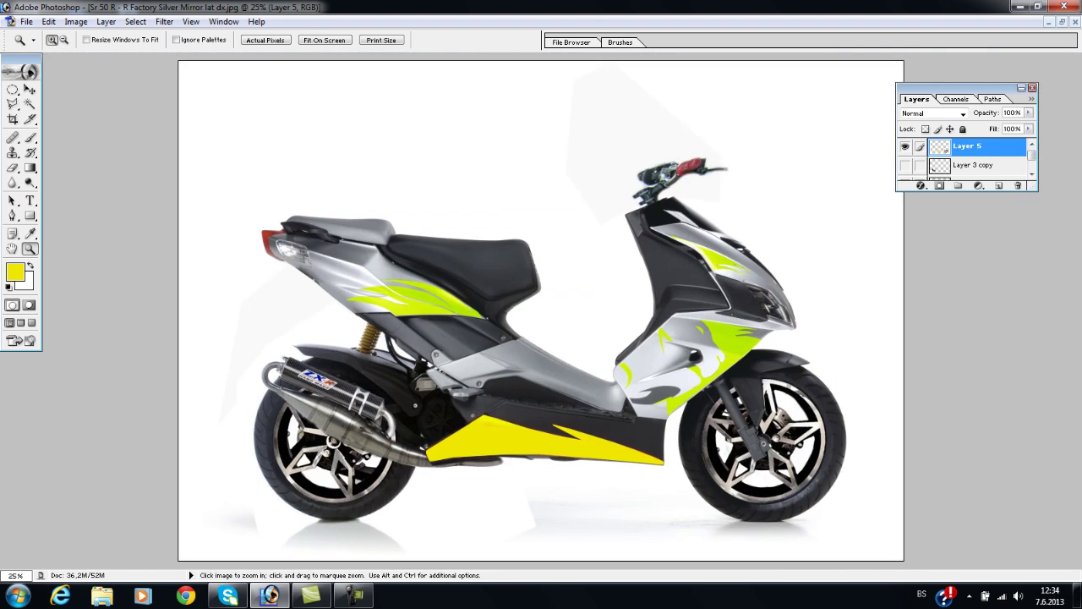
pyautogui.click(708, 220)
pyautogui.click(708, 220)
pyautogui.click(541, 304)
pyautogui.click(541, 304)
pyautogui.press('l')
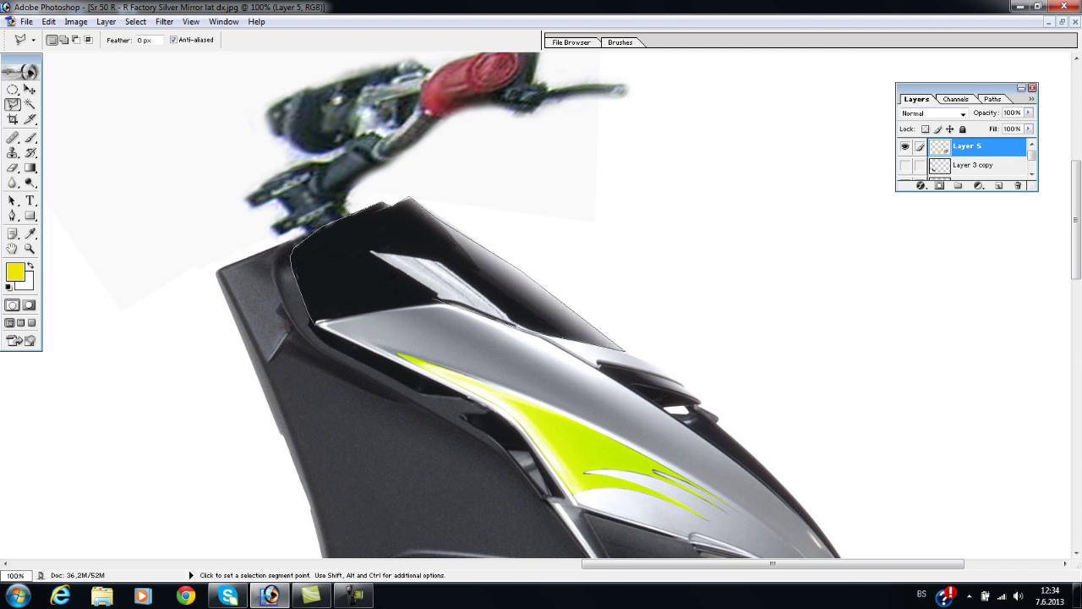
# Shift the front cowl panel to lime-yellow with Variations on the Background layer
pyautogui.click(75, 21)
pyautogui.click(212, 347)
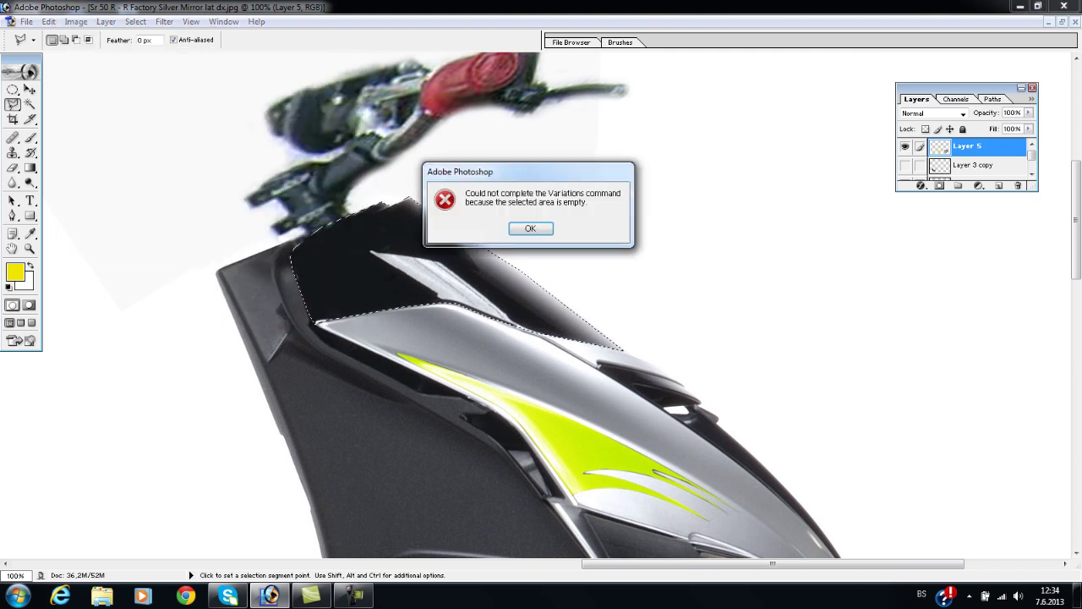
pyautogui.press('Return')
pyautogui.click(973, 170)
pyautogui.click(75, 21)
pyautogui.click(212, 347)
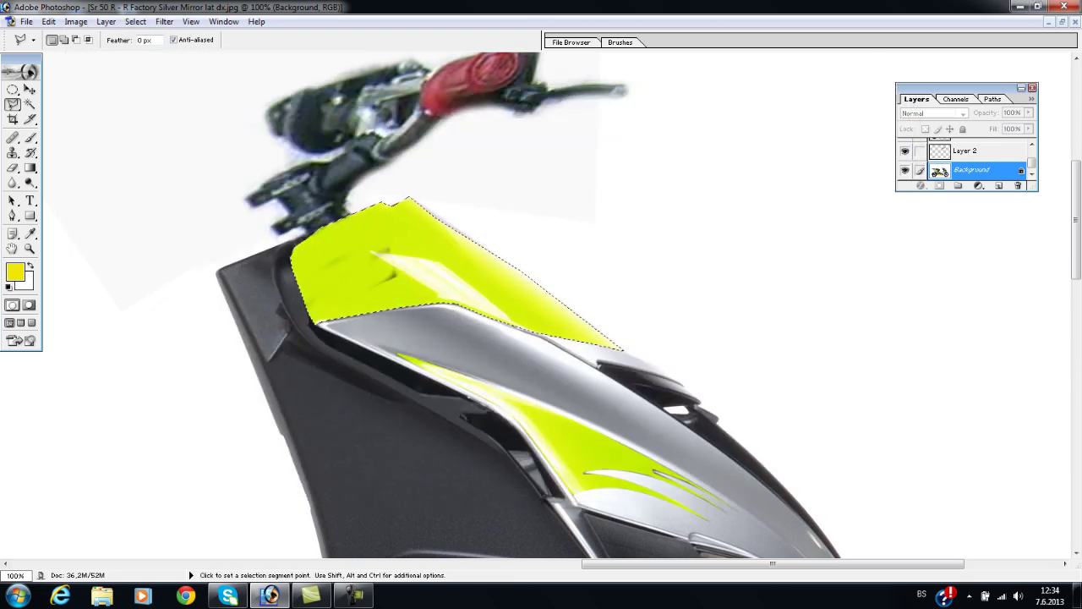
pyautogui.press('Return')
# Fit the image on screen, then zoom in on the seat to lasso it
pyautogui.press('z')
pyautogui.rightClick(536, 379)
pyautogui.click(582, 387)
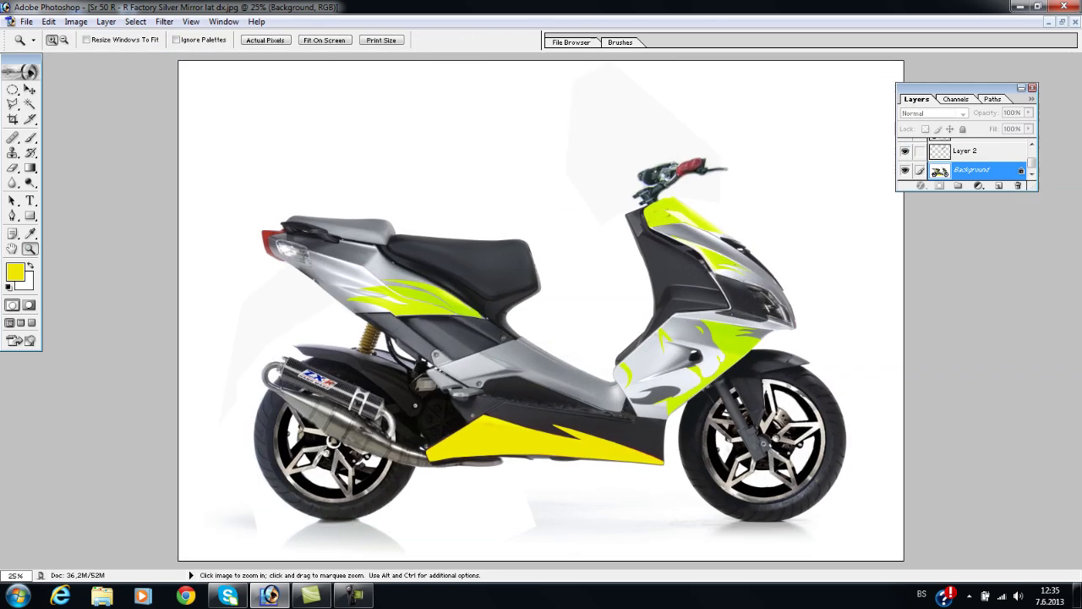
pyautogui.click(447, 215)
pyautogui.click(440, 279)
pyautogui.press('l')
pyautogui.hscroll(-3, 541, 380)
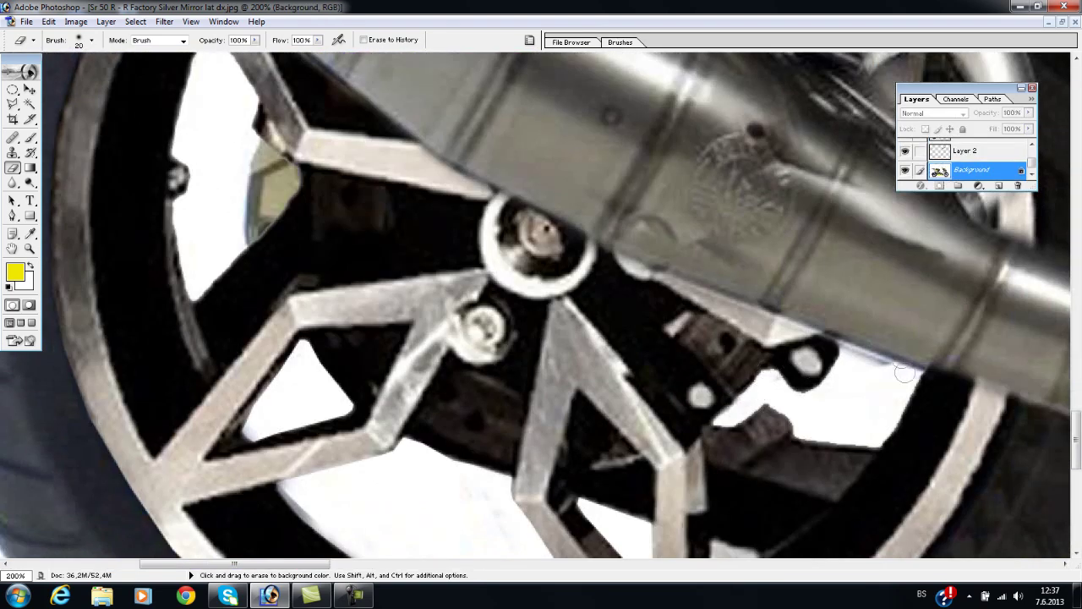
# Zoom out from the cleaned rear wheel to view the whole scooter
pyautogui.scroll(-3, 313, 439)
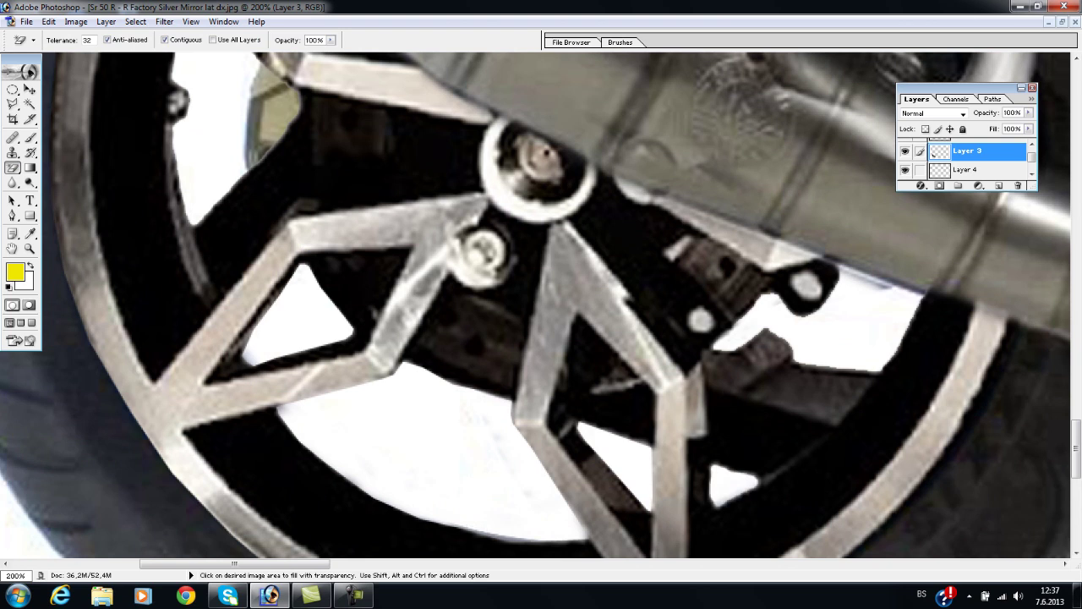
pyautogui.rightClick(483, 229)
pyautogui.click(530, 238)
# Add the dark-grey title 'Aprilia by :' above the scooter
pyautogui.press('t')
pyautogui.moveTo(287, 98); pyautogui.dragTo(585, 184)
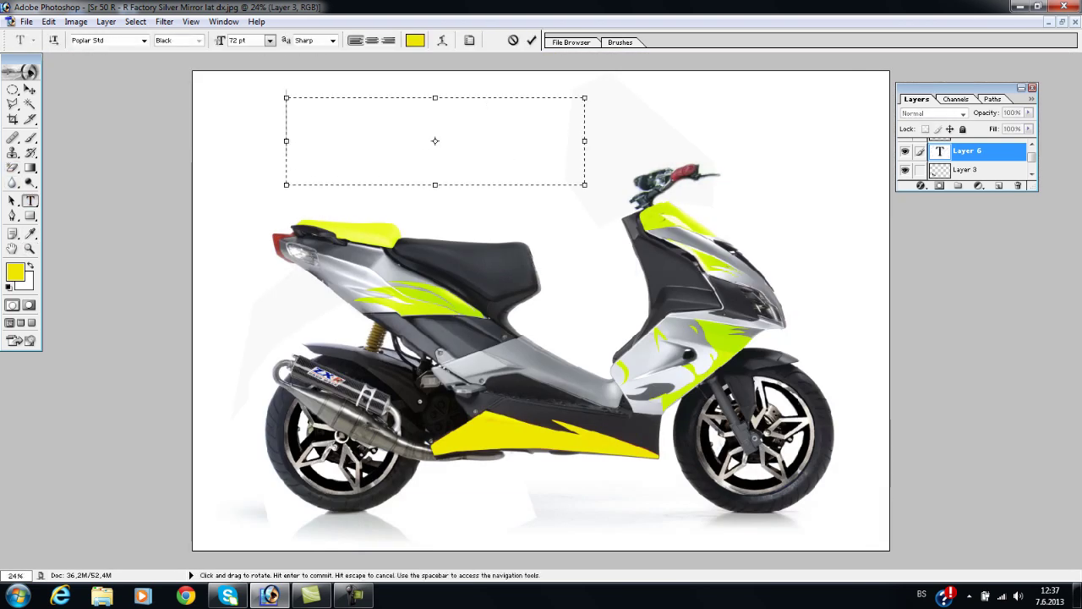
pyautogui.click(415, 39)
pyautogui.click(550, 363)
pyautogui.press('Return')
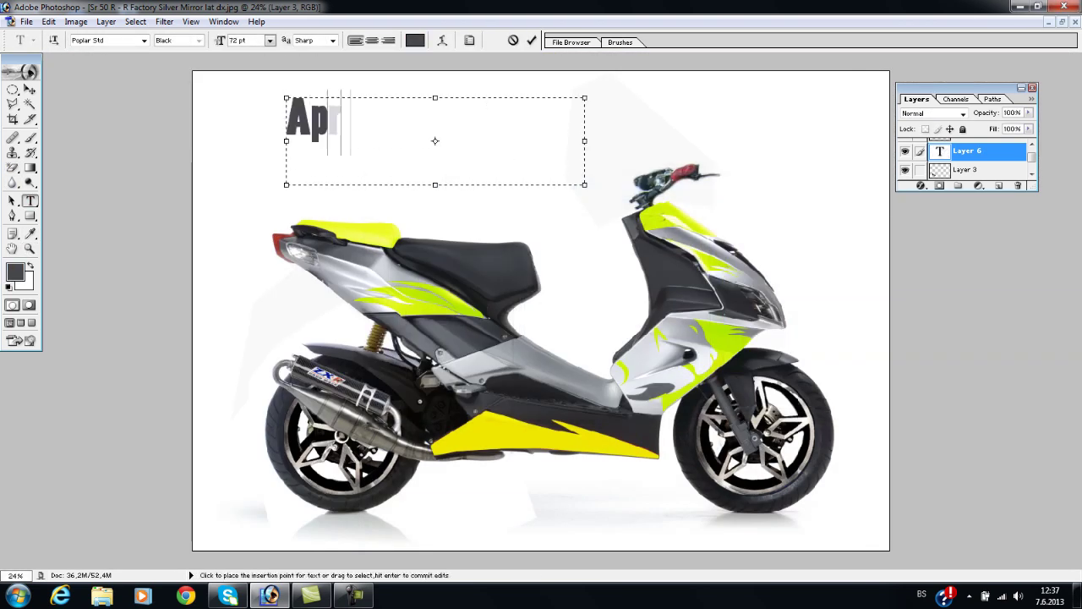
pyautogui.write('Aprilia b')
pyautogui.click(13, 89)
# Add 'ZONE-DZ45' below in Freestyle Script, stretched to about double width
pyautogui.doubleClick(940, 151)
pyautogui.moveTo(326, 210)
pyautogui.mouseDown()
pyautogui.moveTo(553, 292)
pyautogui.moveTo(651, 304)
pyautogui.mouseUp()
pyautogui.write('ZONE-D')
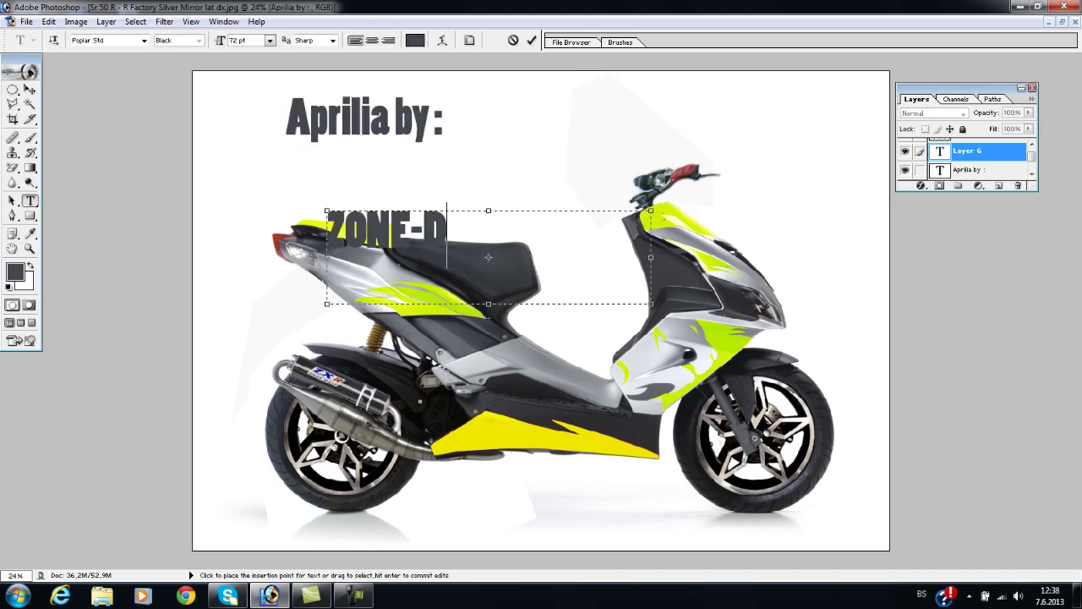
pyautogui.write('Z45')
pyautogui.hotkey('ctrl', 'a')
pyautogui.click(144, 40)
pyautogui.click(96, 117)
pyautogui.hotkey('ctrl', 't')
pyautogui.moveTo(565, 191); pyautogui.dragTo(905, 191)
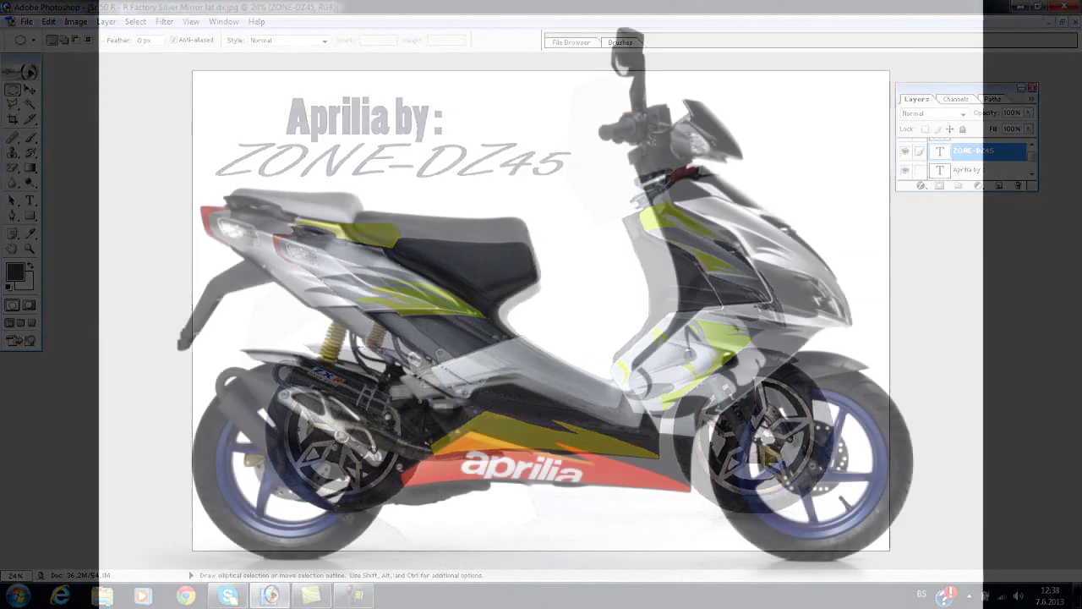